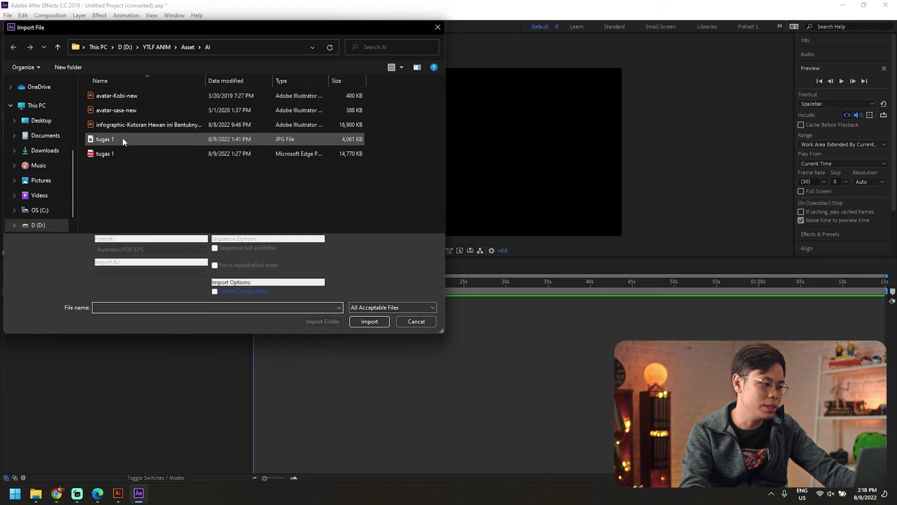
# Step: Import the avatar-Kobi-new Illustrator file as Composition - Retain Layer Sizes
pyautogui.click(133, 96)
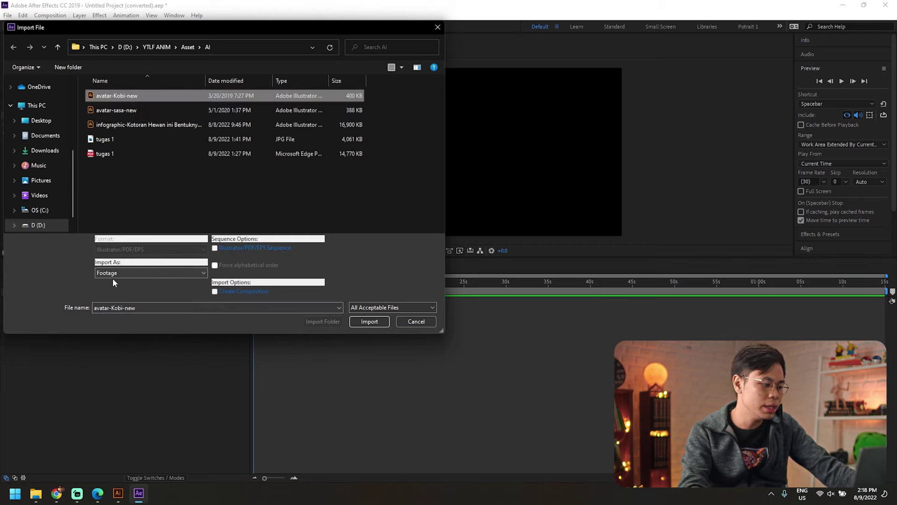
pyautogui.click(113, 275)
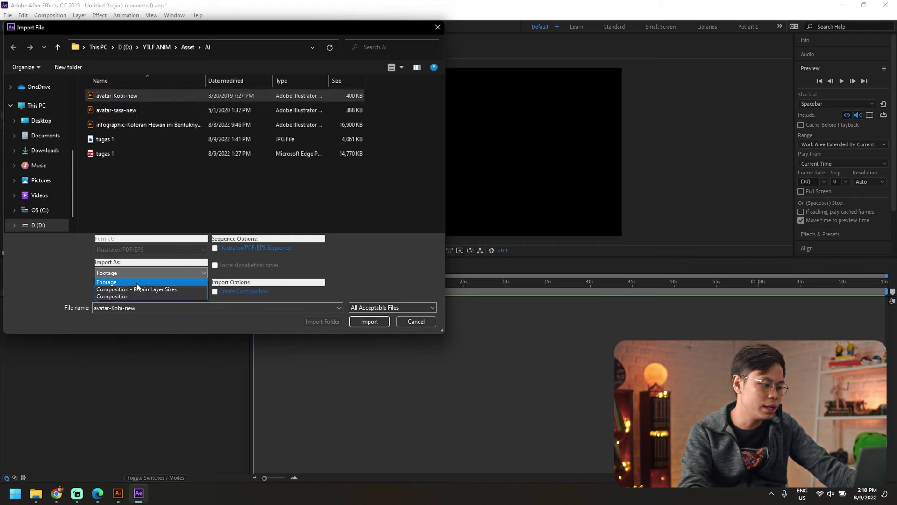
pyautogui.click(173, 290)
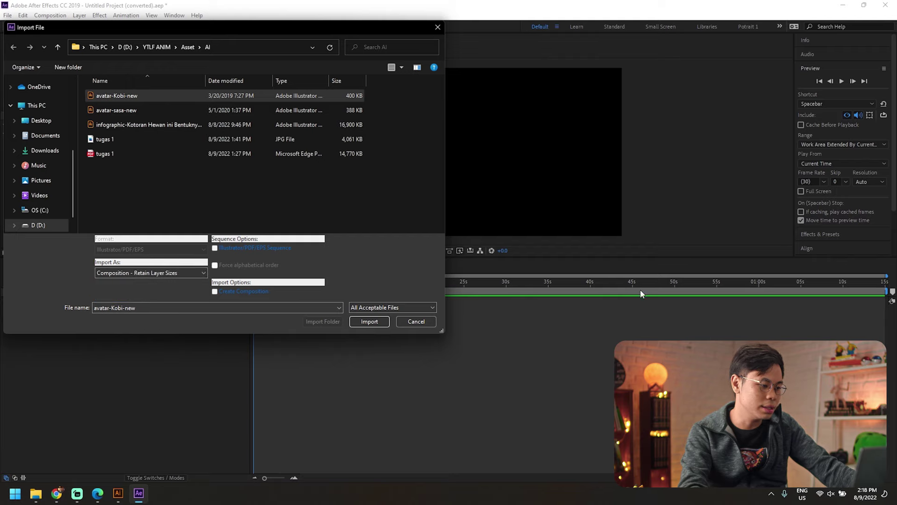
pyautogui.click(370, 321)
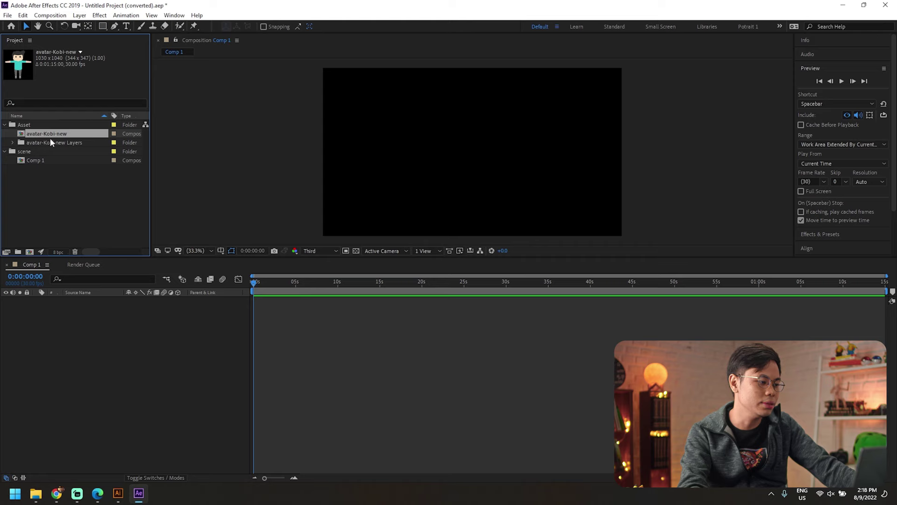
# Step: Open the imported avatar-Kobi-new composition to show its separate layers
pyautogui.click(50, 140)
pyautogui.click(49, 135)
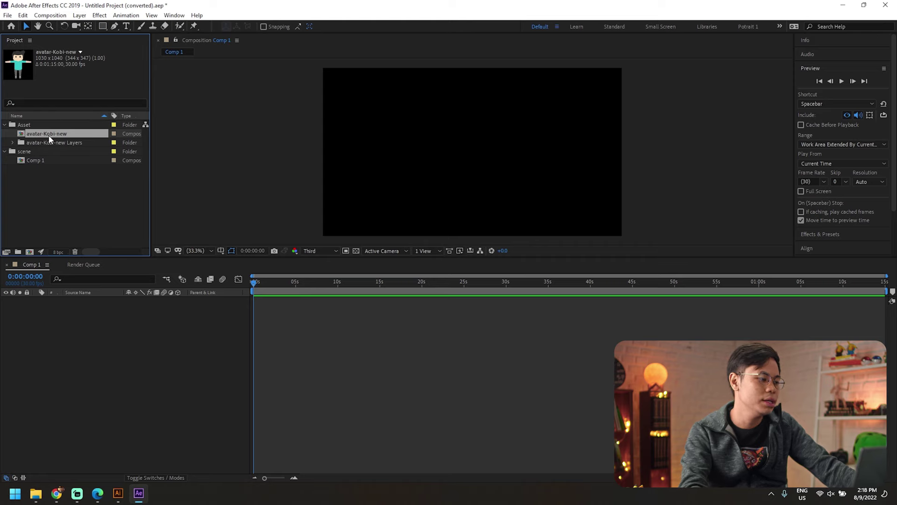
pyautogui.doubleClick(49, 135)
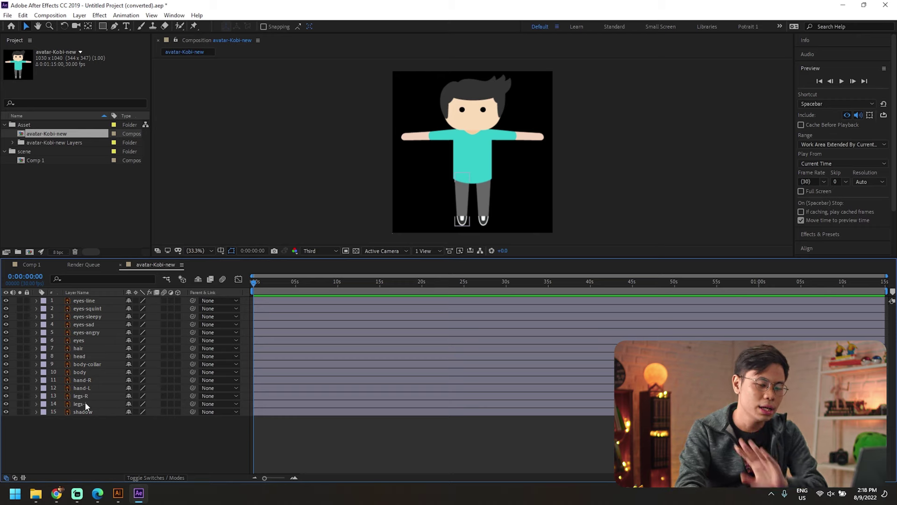
# Step: Try moving the hand-L layer away from the avatar's body
pyautogui.moveTo(444, 143); pyautogui.dragTo(436, 143)
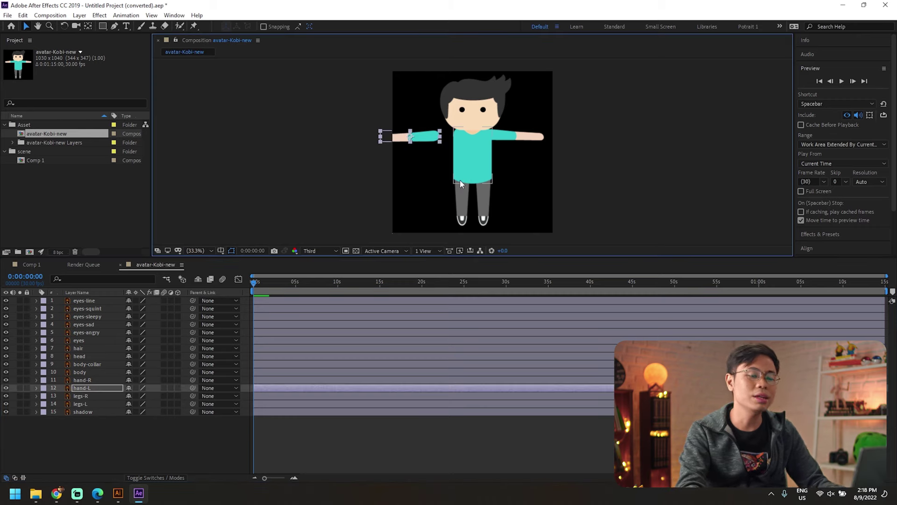
pyautogui.click(68, 194)
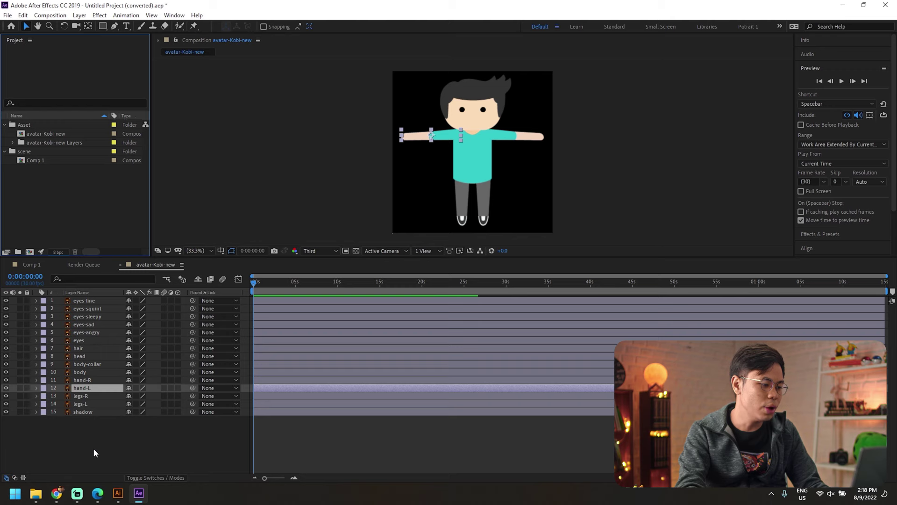
# Step: Copy the avatar-Kobi-new layers from eyes down to shadow, leaving out the alternative eye expressions
pyautogui.moveTo(94, 453); pyautogui.dragTo(101, 342)
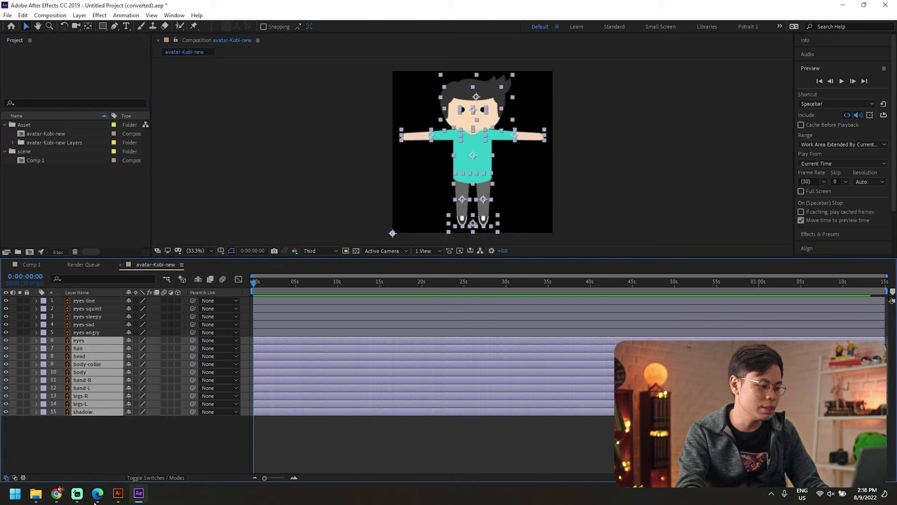
pyautogui.click(87, 333)
pyautogui.hotkey('ctrl', 'Up')
pyautogui.hotkey('ctrl', 'Up')
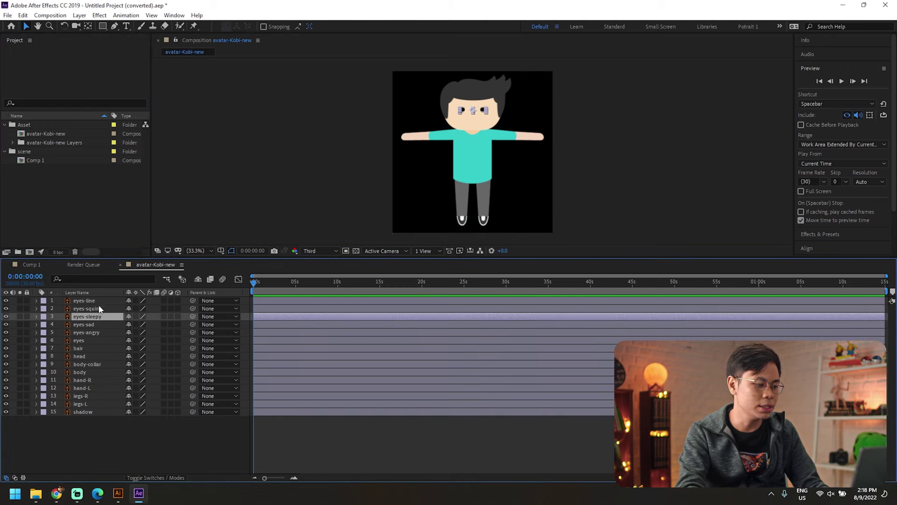
pyautogui.hotkey('ctrl', 'Up')
pyautogui.hotkey('ctrl', 'Up')
pyautogui.click(97, 329)
pyautogui.moveTo(92, 425); pyautogui.dragTo(89, 343)
pyautogui.hotkey('ctrl', 'c')
# Step: Open Comp 1 and paste the copied avatar layers into it
pyautogui.doubleClick(50, 159)
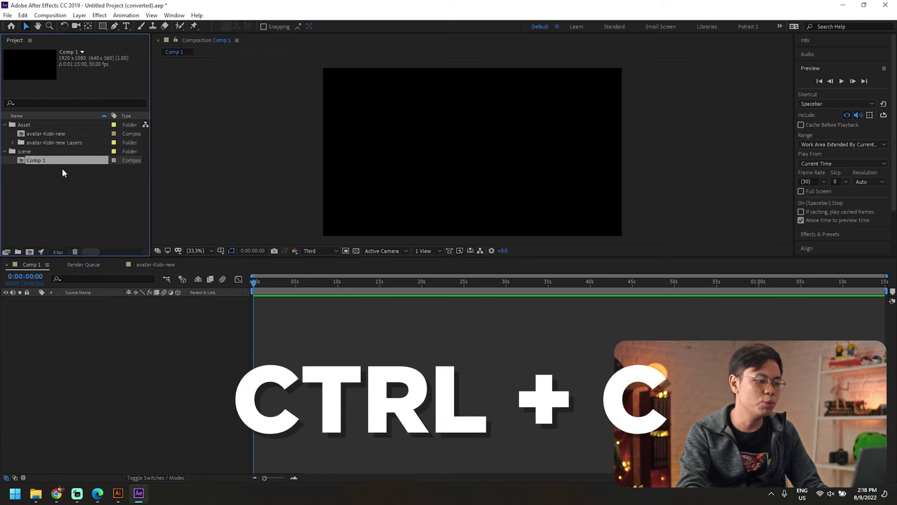
pyautogui.rightClick(91, 211)
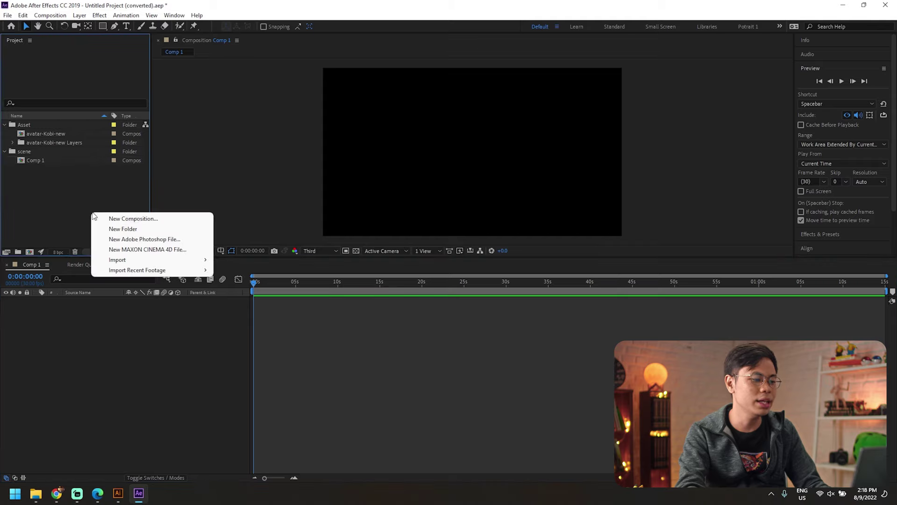
pyautogui.click(206, 188)
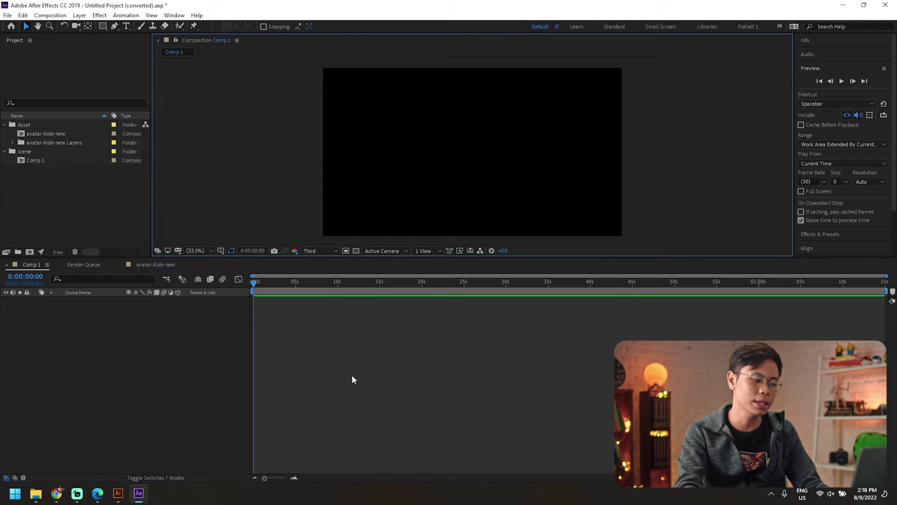
pyautogui.hotkey('ctrl', 'v')
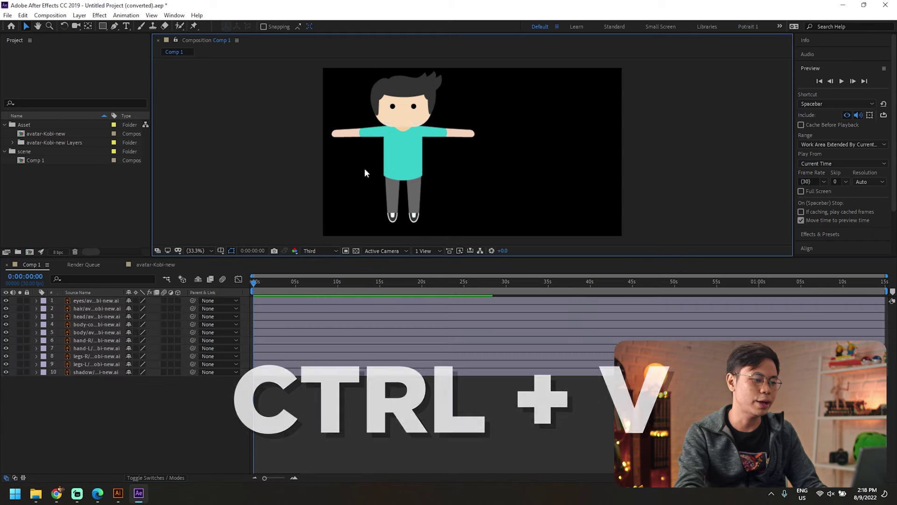
# Step: Try moving only the body layer in Comp 1, undo the move and deselect the layer
pyautogui.moveTo(411, 178); pyautogui.dragTo(466, 151)
pyautogui.hotkey('ctrl', 'z')
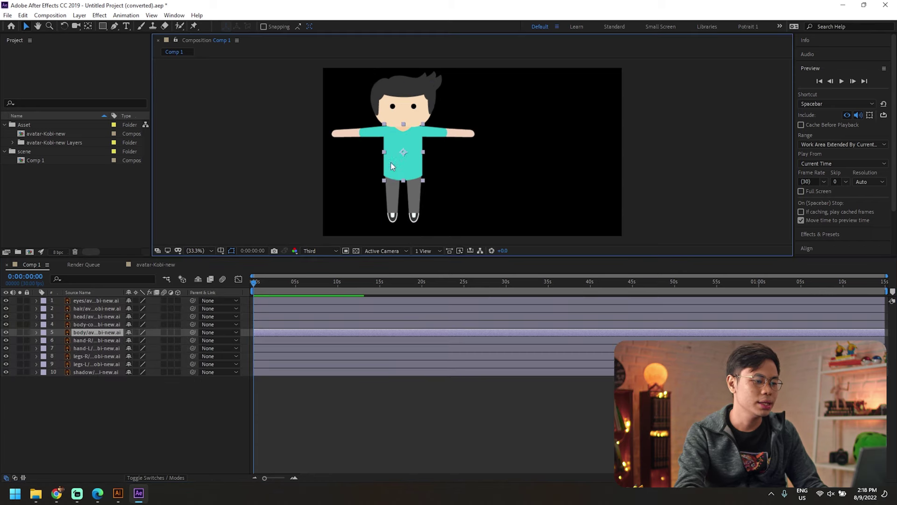
pyautogui.click(239, 140)
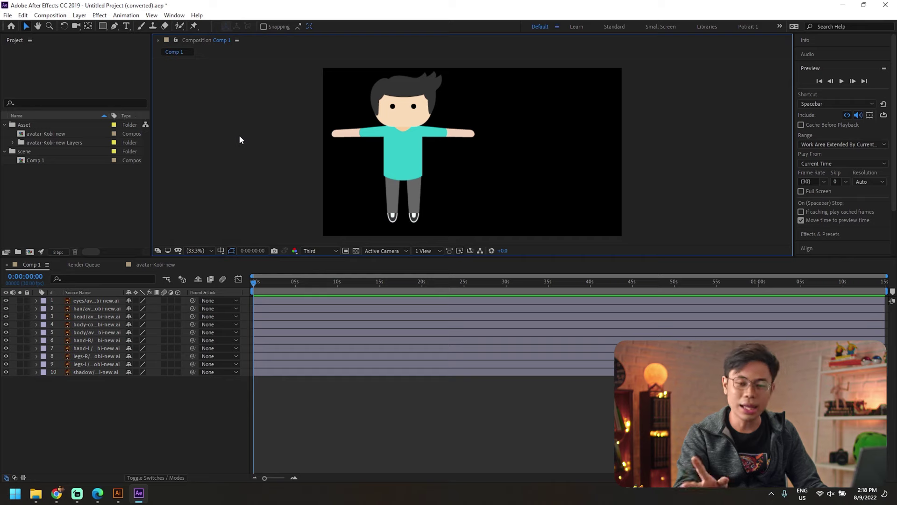
# Step: Switch the timeline to layer names and parent all the other avatar layers to the body layer
pyautogui.click(95, 293)
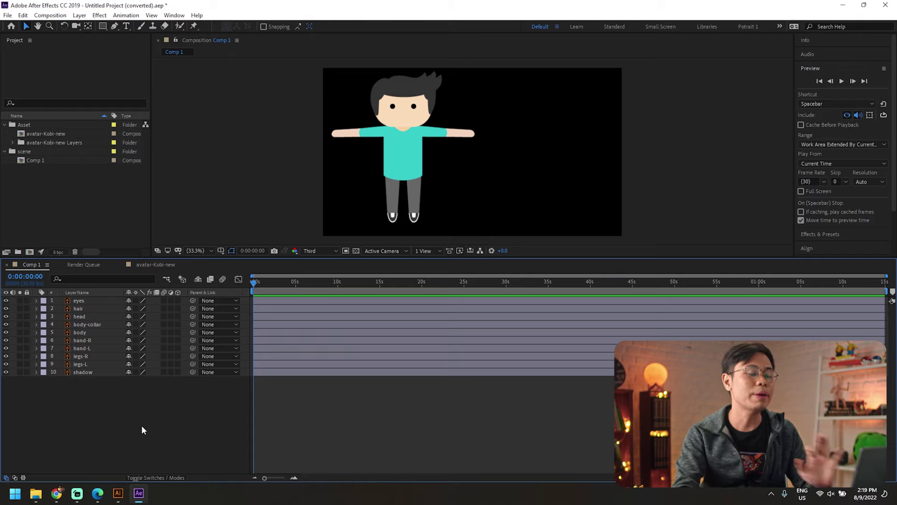
pyautogui.moveTo(83, 398); pyautogui.dragTo(109, 292)
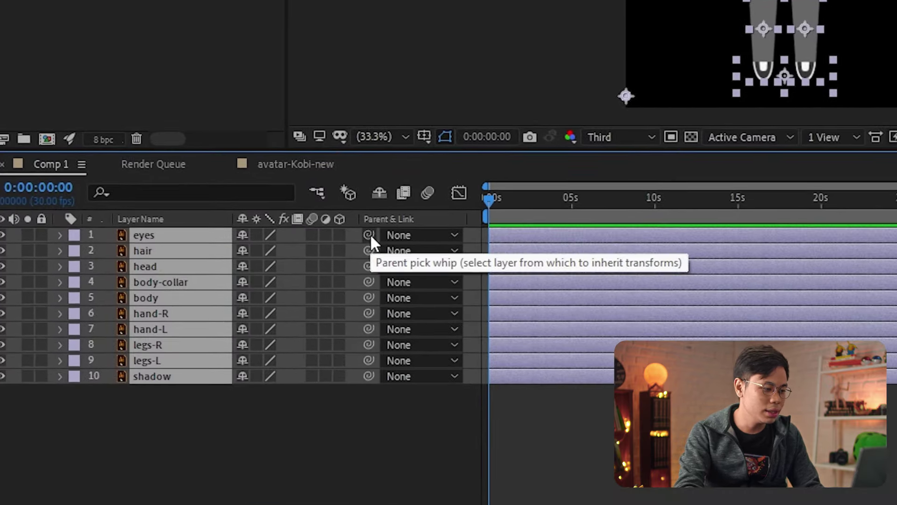
pyautogui.moveTo(363, 237); pyautogui.dragTo(152, 295)
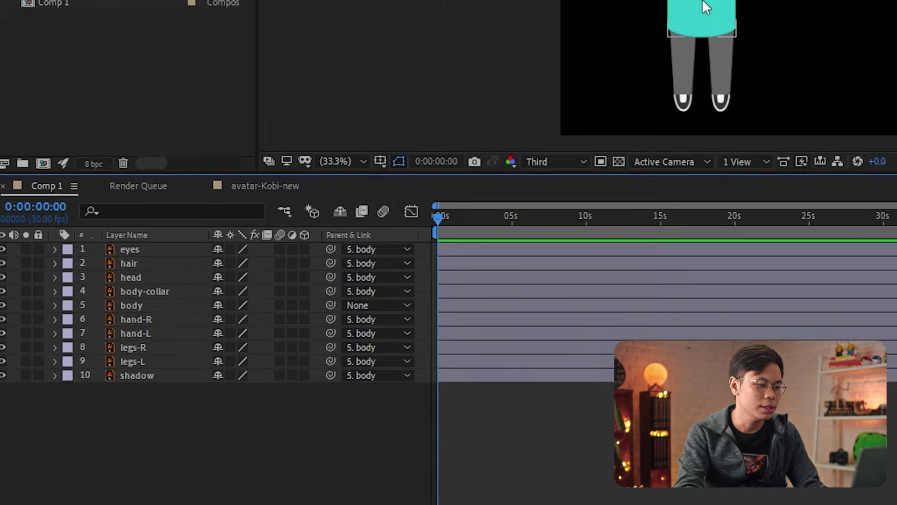
# Step: Move the body layer with its linked parts near the centre of the frame, at about 974, 551
pyautogui.click(880, 3)
pyautogui.moveTo(452, 135); pyautogui.dragTo(478, 156)
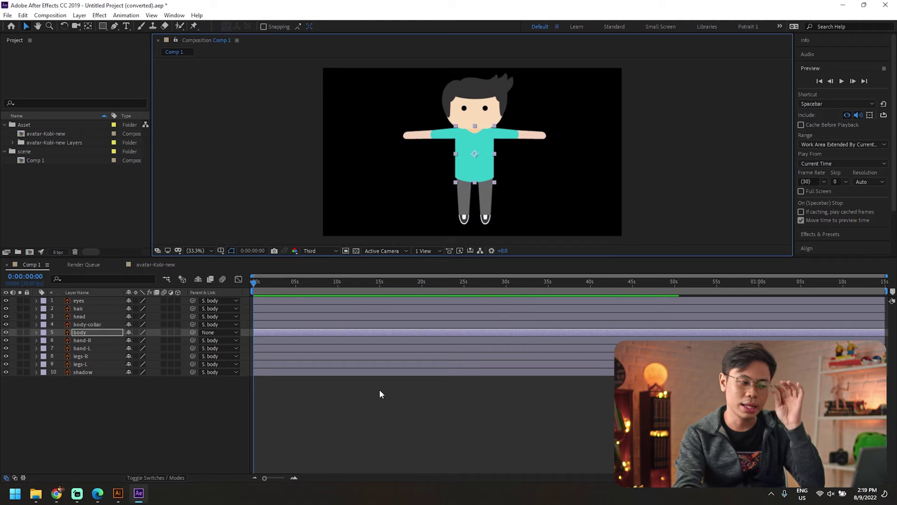
# Step: Expand the body layer's Transform properties and set its position to 999, 615.1 and its scale to 123%
pyautogui.click(36, 332)
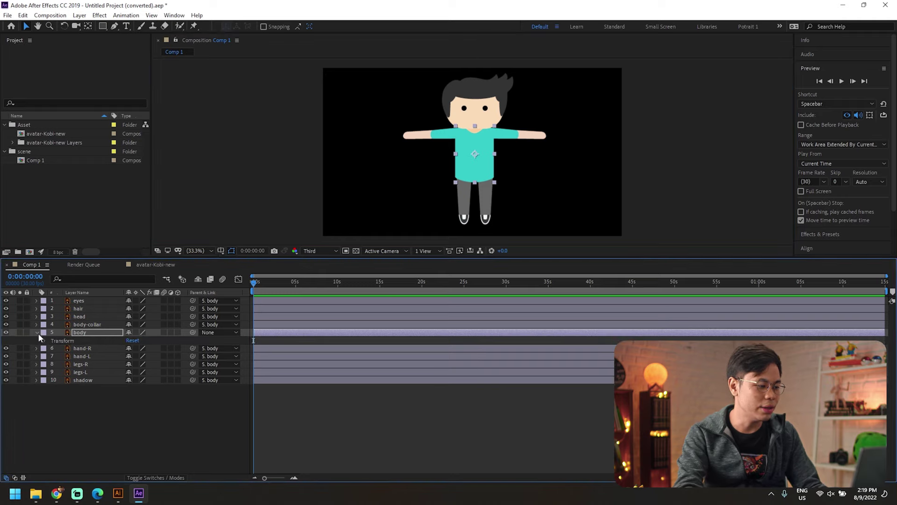
pyautogui.click(38, 332)
pyautogui.click(37, 332)
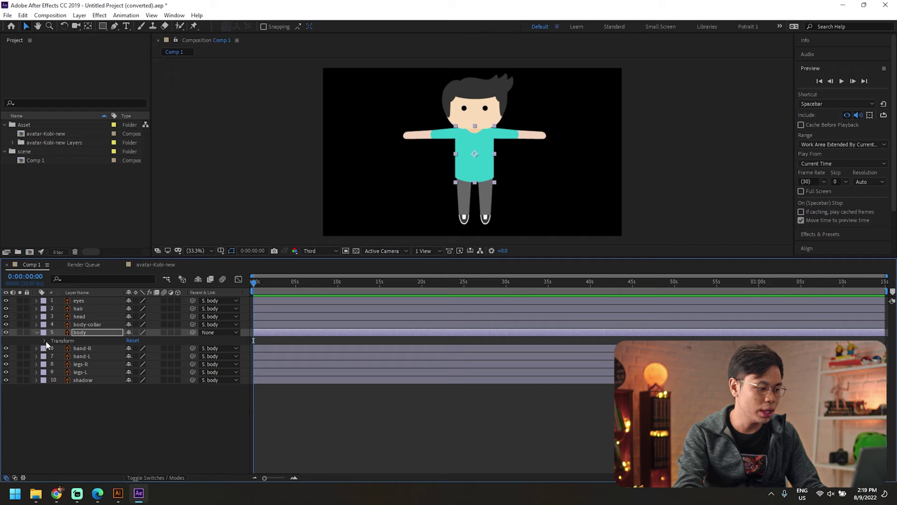
pyautogui.click(45, 340)
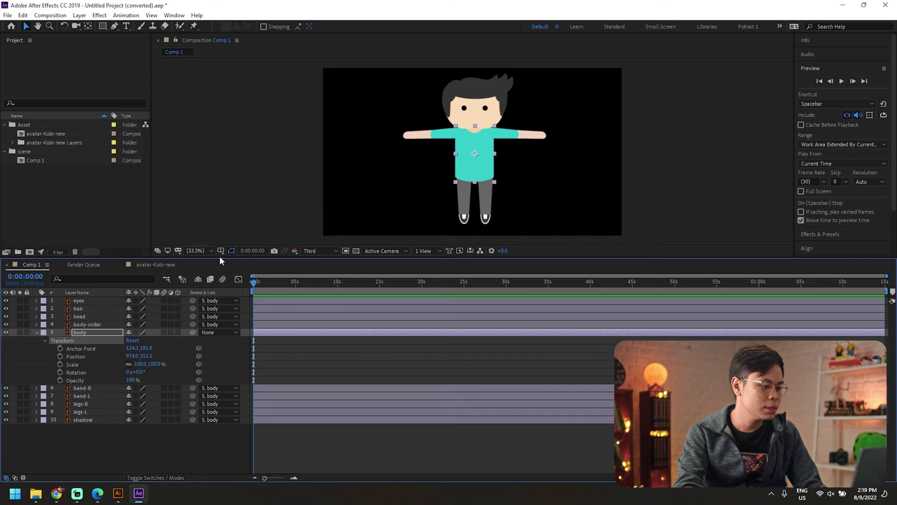
pyautogui.moveTo(220, 258); pyautogui.dragTo(220, 277)
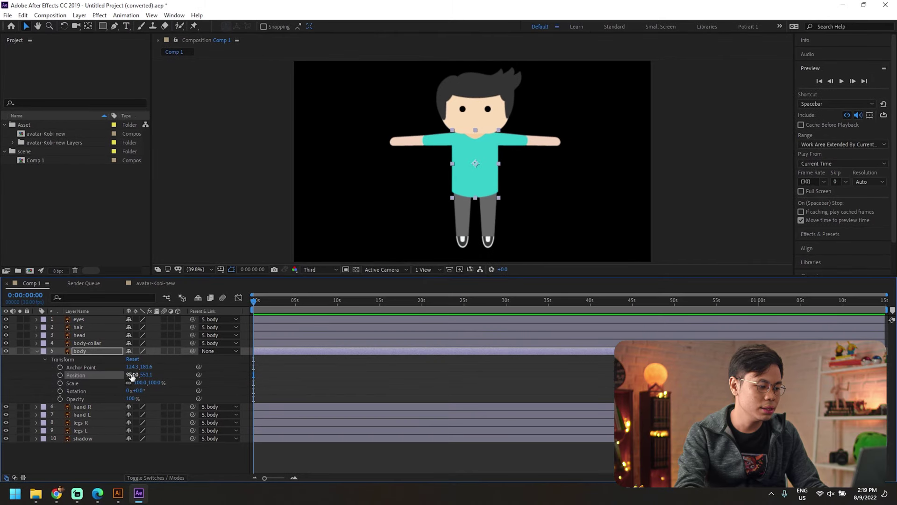
pyautogui.moveTo(132, 376); pyautogui.dragTo(135, 400)
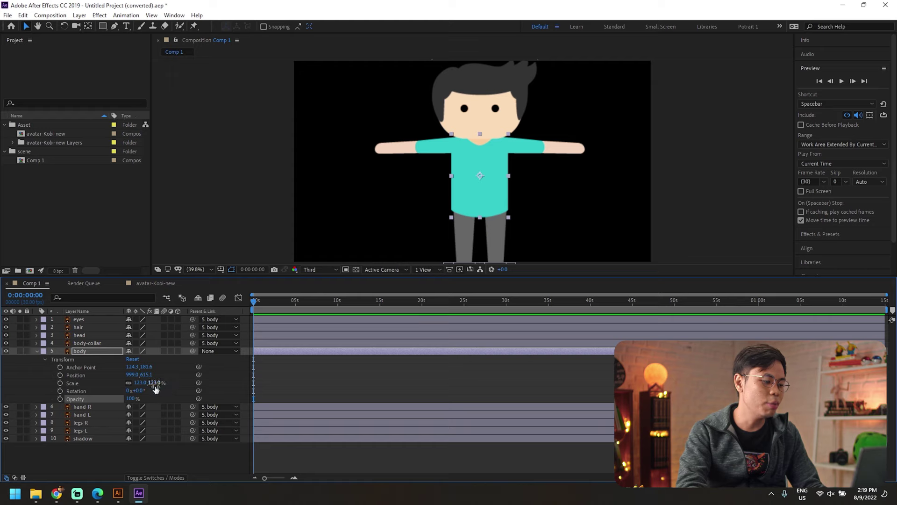
# Step: Set the body layer's horizontal position to 1041
pyautogui.click(86, 343)
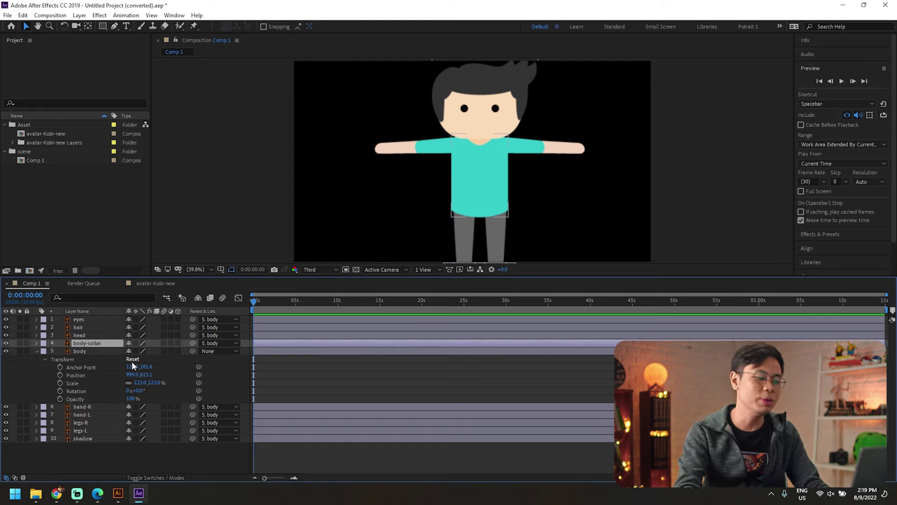
pyautogui.moveTo(130, 398); pyautogui.dragTo(156, 378)
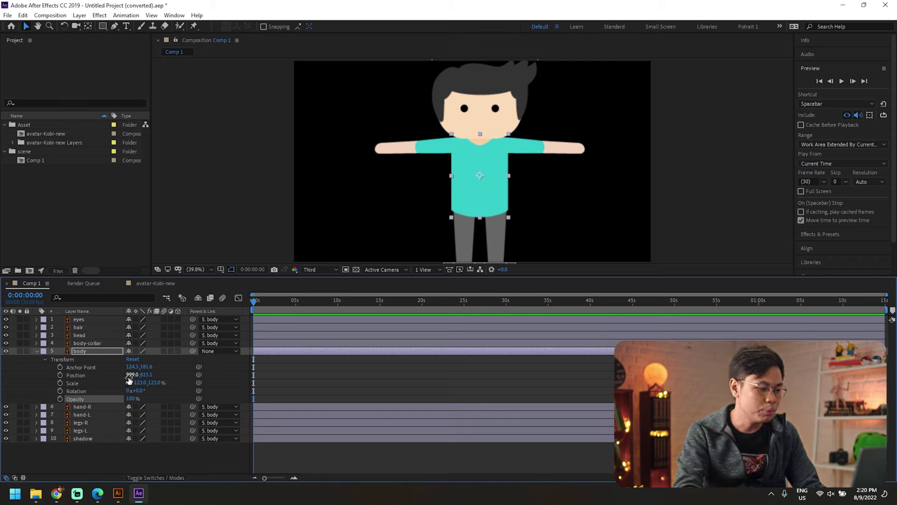
pyautogui.moveTo(130, 374); pyautogui.dragTo(150, 374)
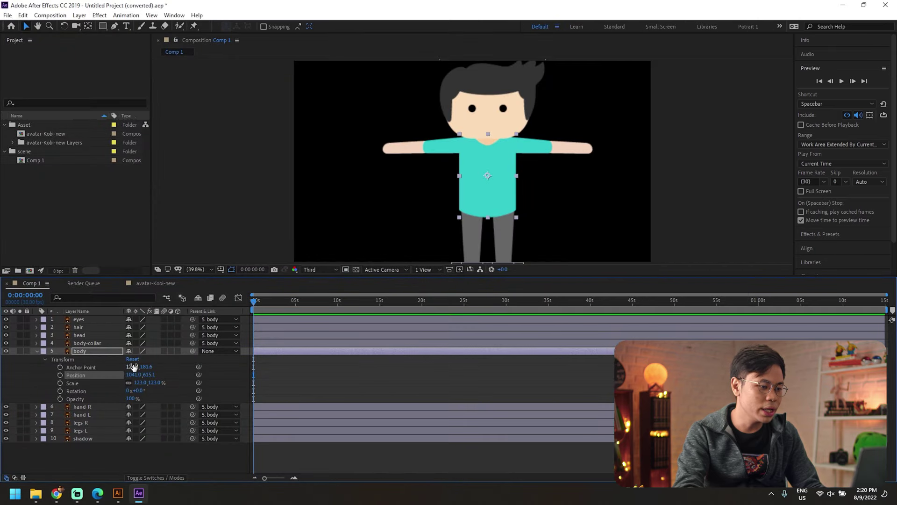
# Step: Try setting the body layer's horizontal anchor point to 3.3 and its rotation to -23°, and restore both values
pyautogui.moveTo(133, 366); pyautogui.dragTo(92, 362)
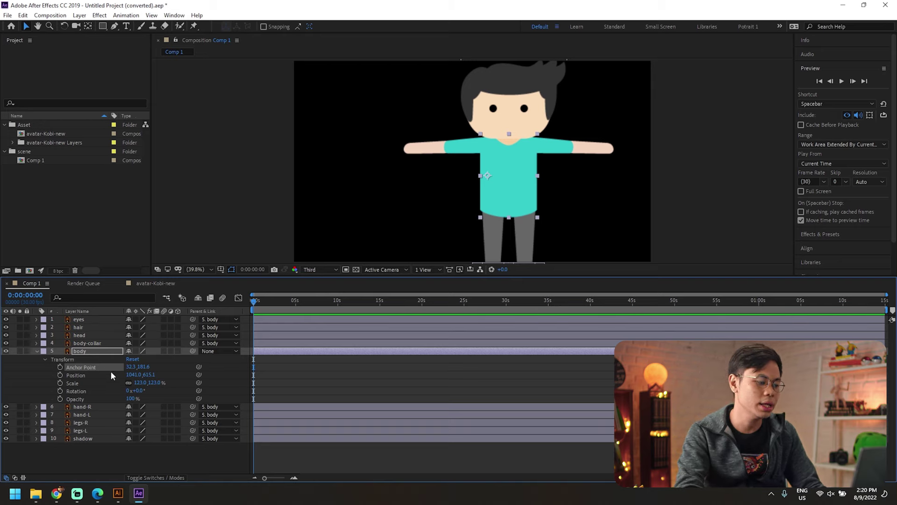
pyautogui.moveTo(130, 369)
pyautogui.mouseDown()
pyautogui.moveTo(119, 369)
pyautogui.moveTo(134, 390)
pyautogui.moveTo(120, 383)
pyautogui.mouseUp()
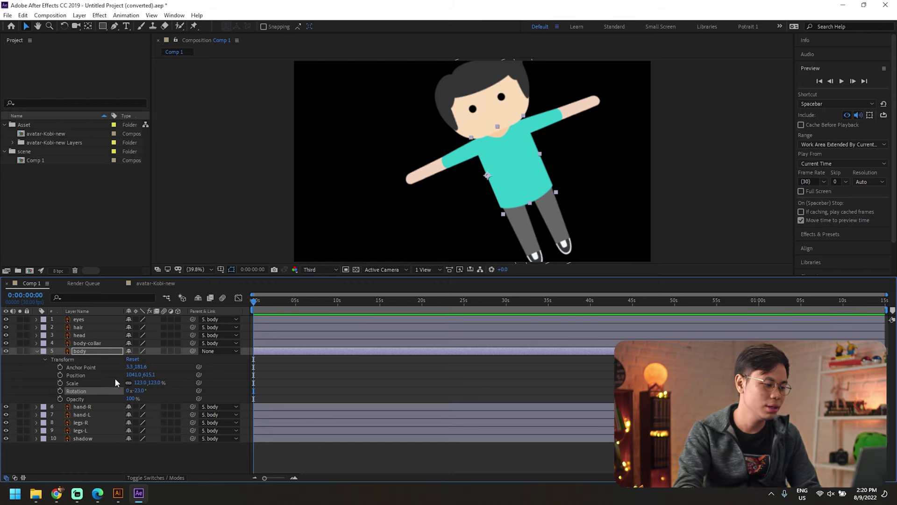
pyautogui.click(142, 386)
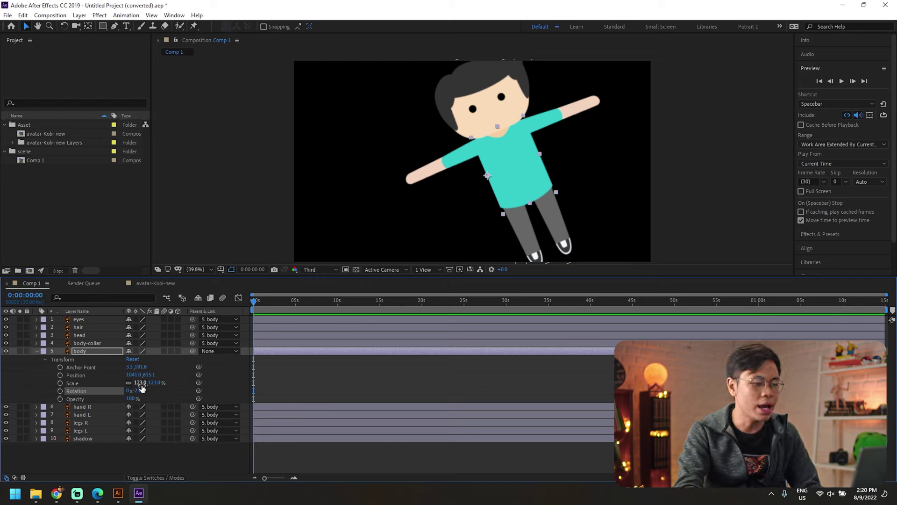
pyautogui.write('0')
pyautogui.press('Return')
pyautogui.moveTo(130, 367); pyautogui.dragTo(272, 332)
pyautogui.moveTo(134, 395); pyautogui.dragTo(154, 395)
pyautogui.hotkey('ctrl', 'z')
# Step: Move the head layer's anchor point down to the base of the chin, at about 178.9, 266.4
pyautogui.click(488, 133)
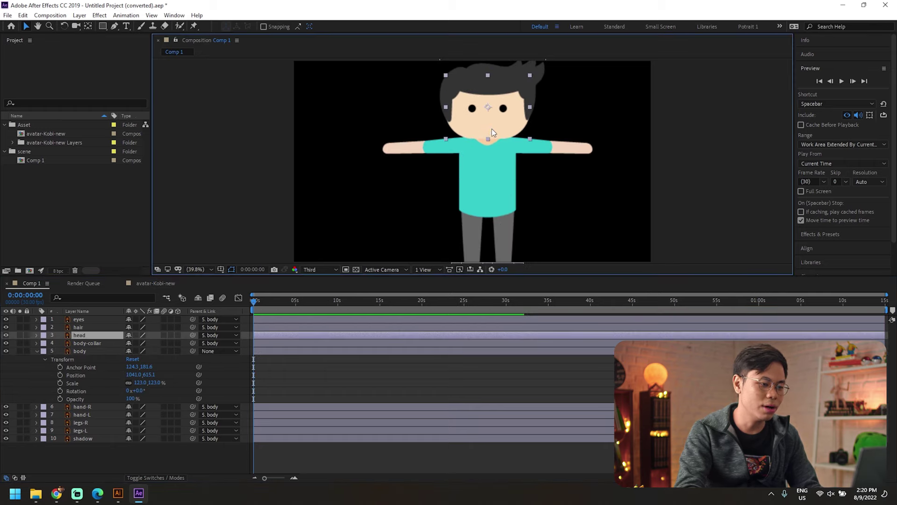
pyautogui.scroll(3, 488, 122)
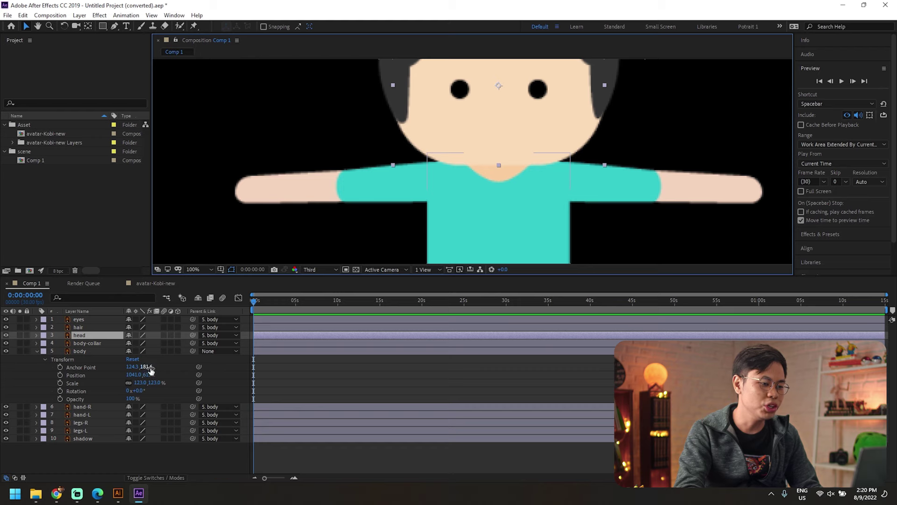
pyautogui.moveTo(150, 367); pyautogui.dragTo(180, 362)
pyautogui.hotkey('ctrl', 'z')
pyautogui.moveTo(579, 107); pyautogui.dragTo(497, 194)
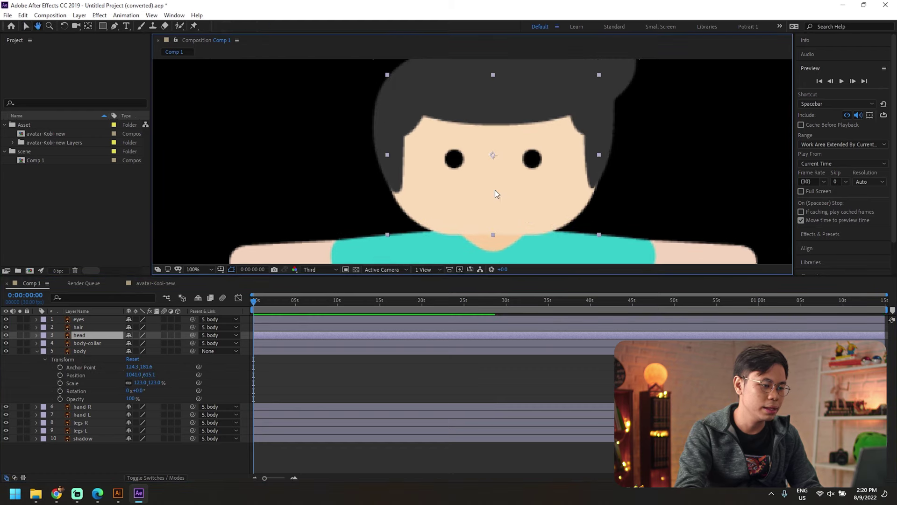
pyautogui.press('y')
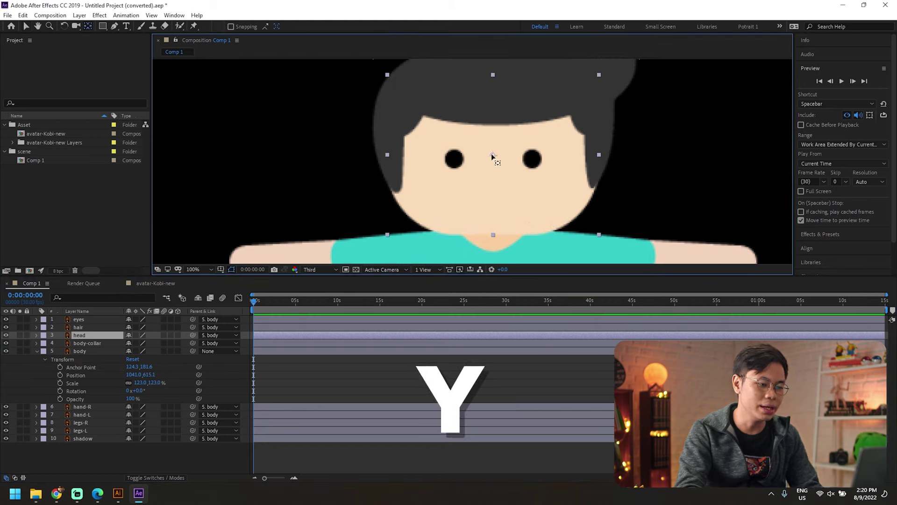
pyautogui.moveTo(490, 177); pyautogui.dragTo(493, 181)
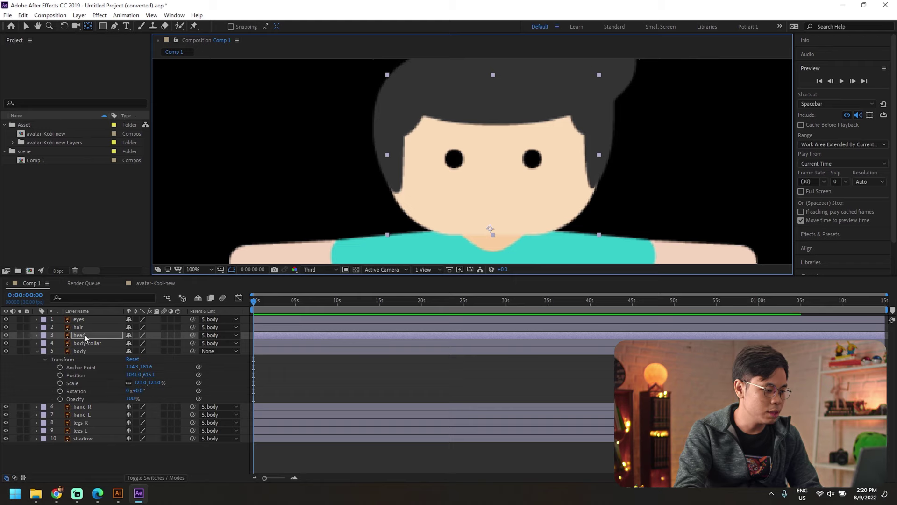
# Step: Expand the head layer's Transform properties, try rotating the head to about 8° around its neck pivot, and undo the rotation
pyautogui.click(36, 335)
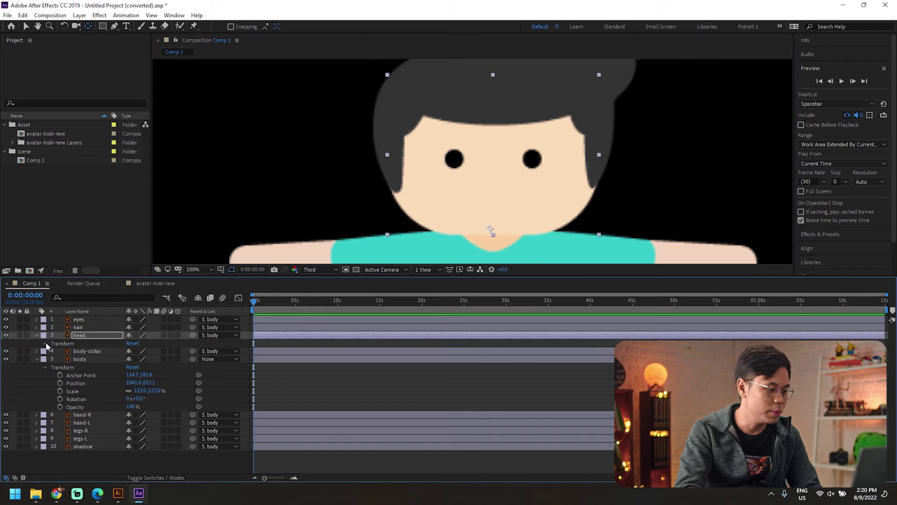
pyautogui.click(45, 344)
pyautogui.moveTo(136, 375); pyautogui.dragTo(93, 325)
pyautogui.hotkey('ctrl', 'z')
pyautogui.hotkey('ctrl', 'z')
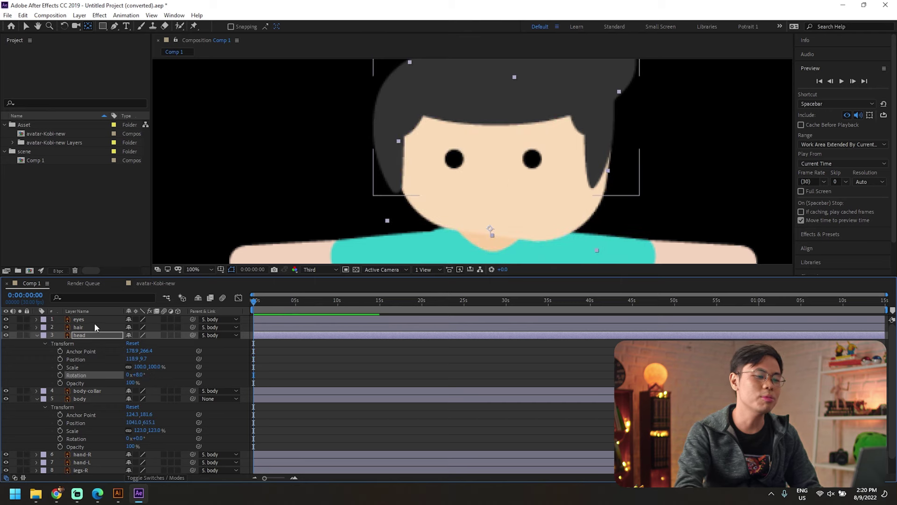
# Step: Select the eyes, hair and head layers and parent the eyes and hair to the head layer
pyautogui.scroll(-2, 312, 116)
pyautogui.click(312, 116)
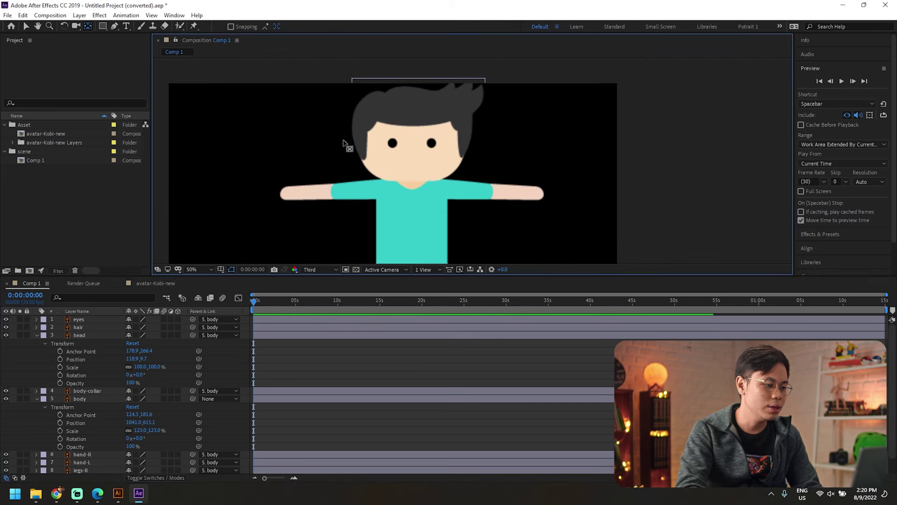
pyautogui.press('v')
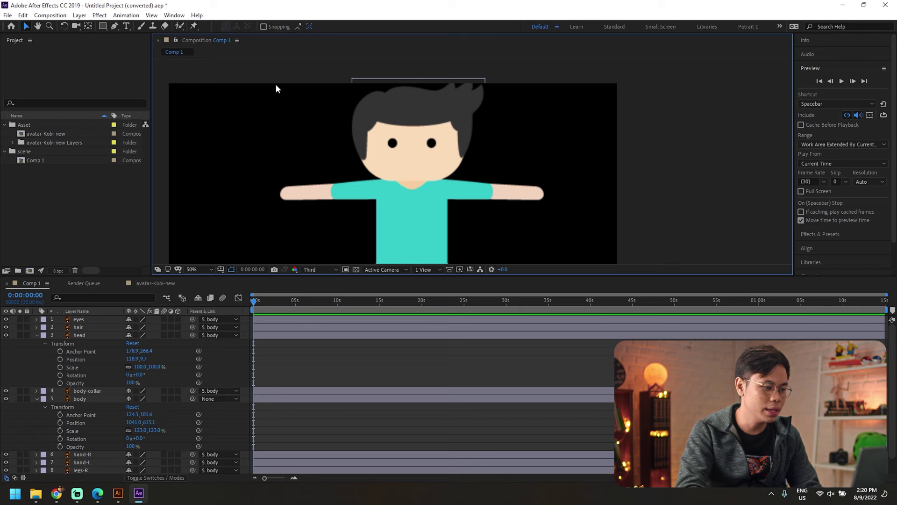
pyautogui.moveTo(275, 86); pyautogui.dragTo(535, 159)
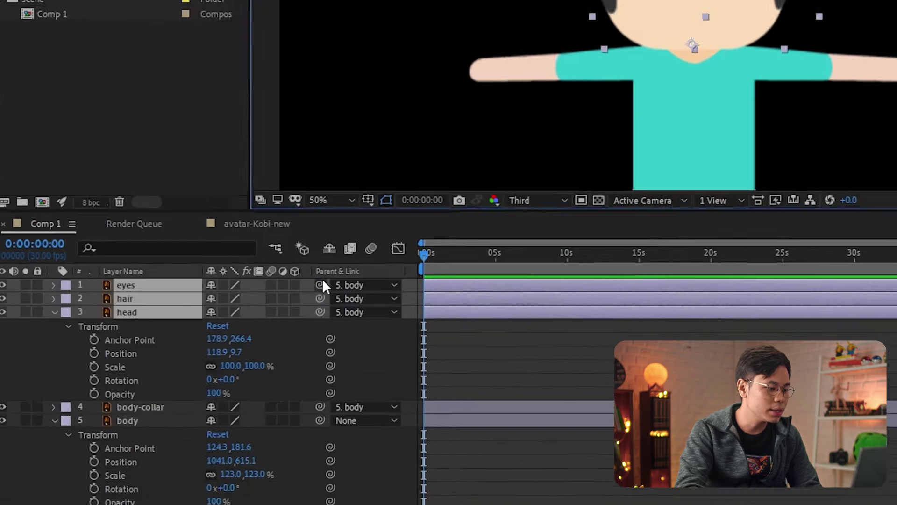
pyautogui.moveTo(194, 318); pyautogui.dragTo(111, 334)
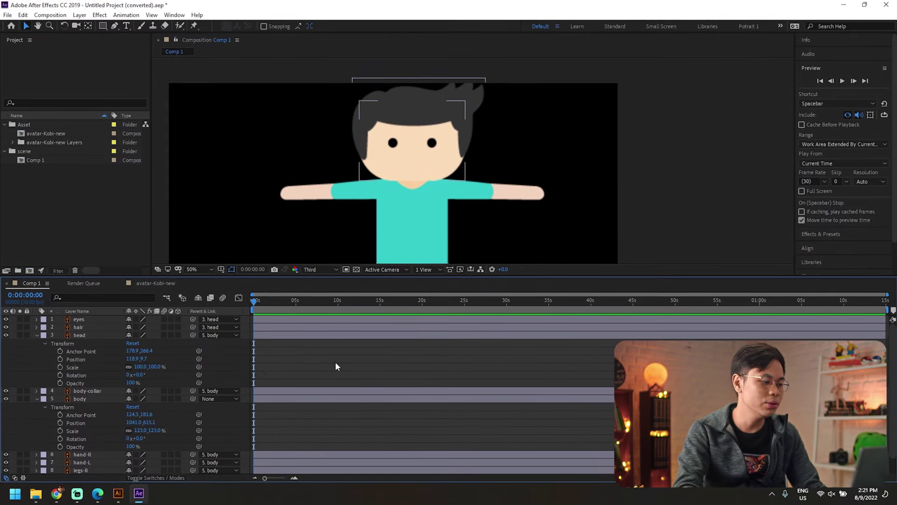
# Step: Review the parent links of the eyes, hair, head and body layers
pyautogui.scroll(-1, 77, 321)
pyautogui.click(77, 319)
pyautogui.click(86, 381)
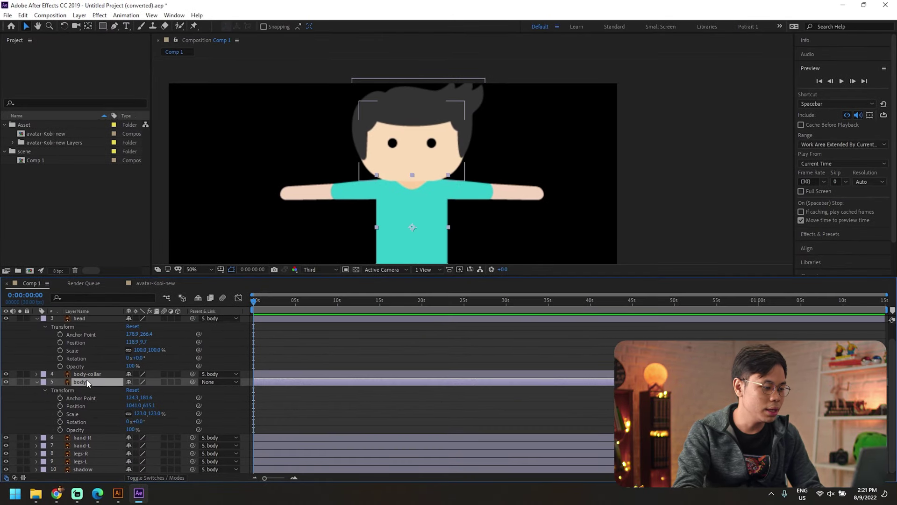
pyautogui.scroll(1, 87, 382)
pyautogui.click(86, 327)
pyautogui.keyDown('shift'); pyautogui.click(87, 319); pyautogui.keyUp('shift')
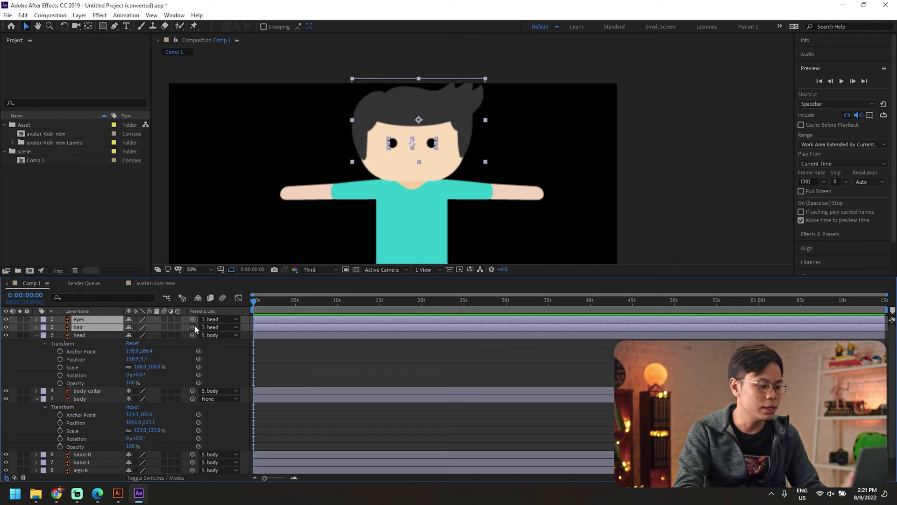
pyautogui.click(77, 335)
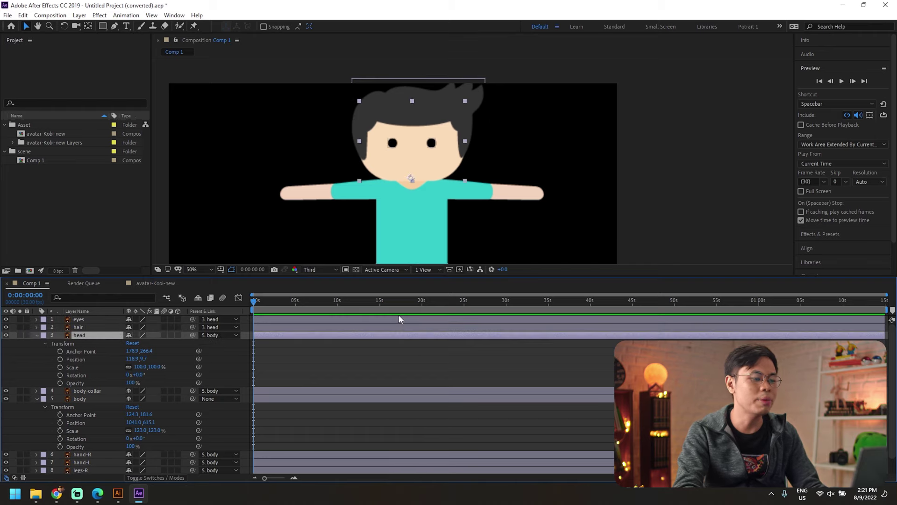
# Step: Try moving the body to about 1073, 625.1 to test its linked parts, and undo the move
pyautogui.click(490, 208)
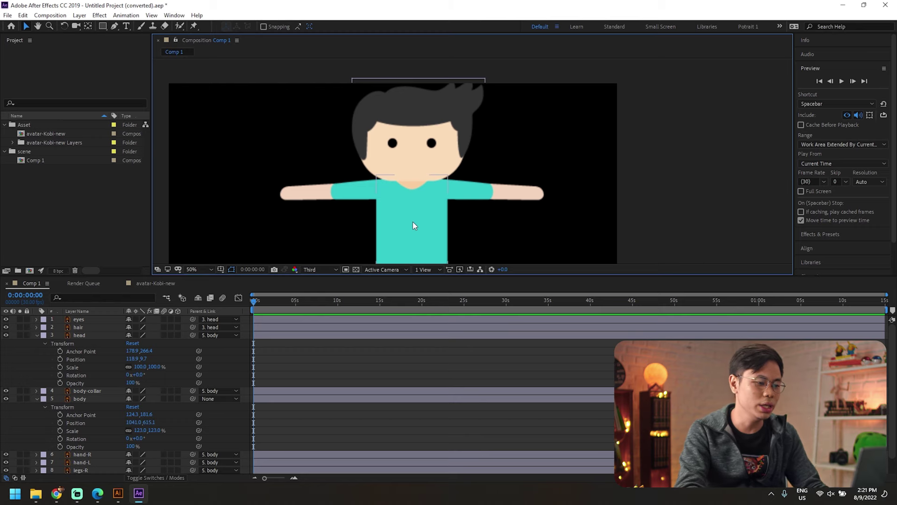
pyautogui.click(420, 150)
pyautogui.moveTo(397, 225); pyautogui.dragTo(405, 228)
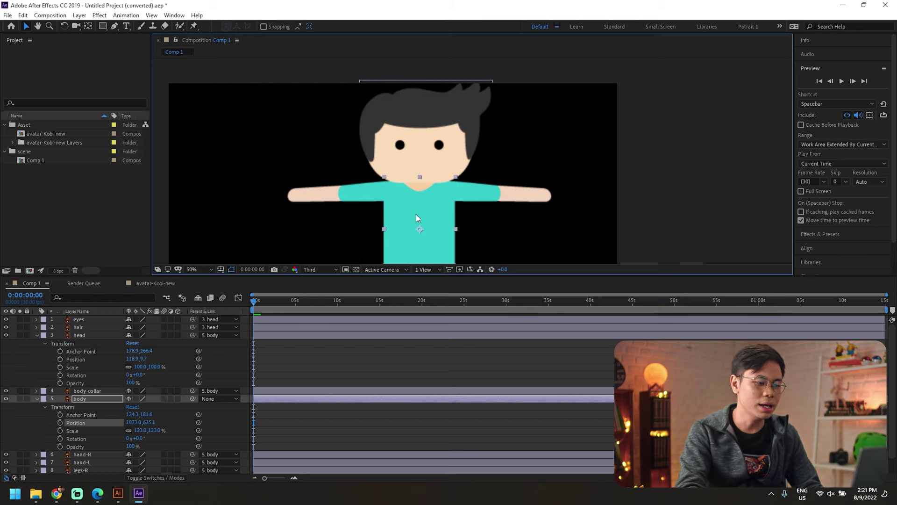
pyautogui.hotkey('ctrl', 'z')
# Step: Try rotating the head to -38° to test the linked eyes and hair, and undo the rotation
pyautogui.click(414, 171)
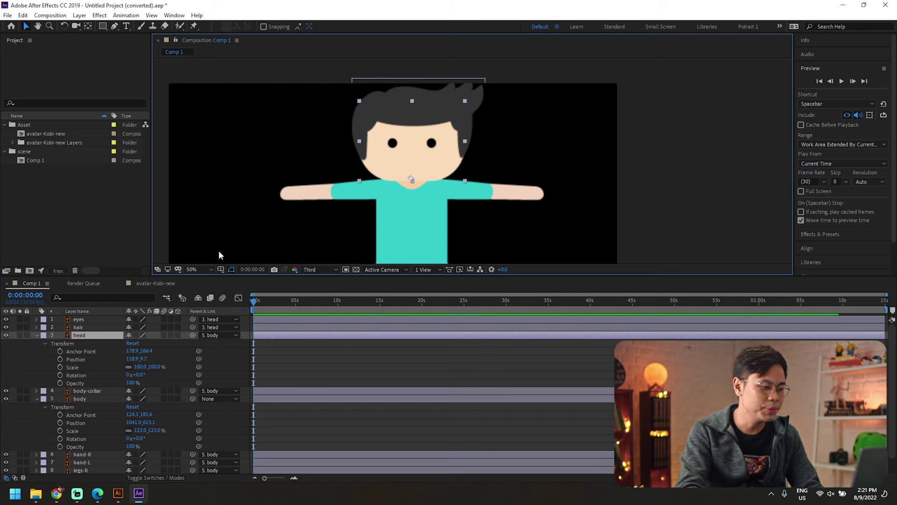
pyautogui.moveTo(136, 374); pyautogui.dragTo(119, 351)
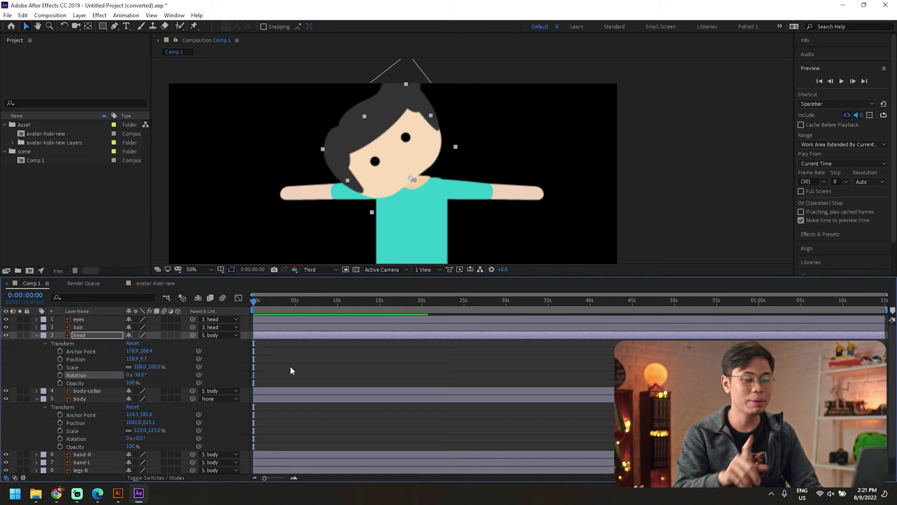
pyautogui.hotkey('ctrl', 'z')
pyautogui.click(311, 349)
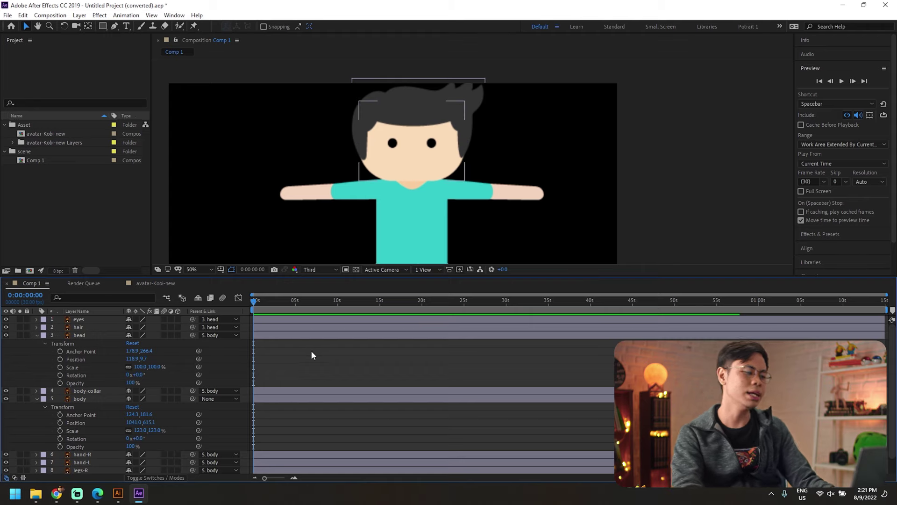
# Step: Collapse the layer properties, scale the body layer down to 49% and place it at about 385, 593.1
pyautogui.press('u')
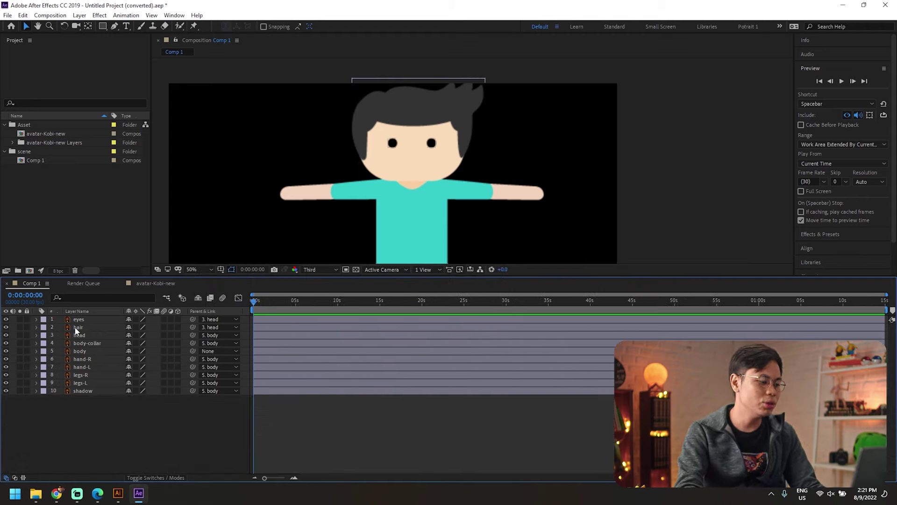
pyautogui.scroll(-2, 437, 216)
pyautogui.click(436, 215)
pyautogui.scroll(1, 400, 230)
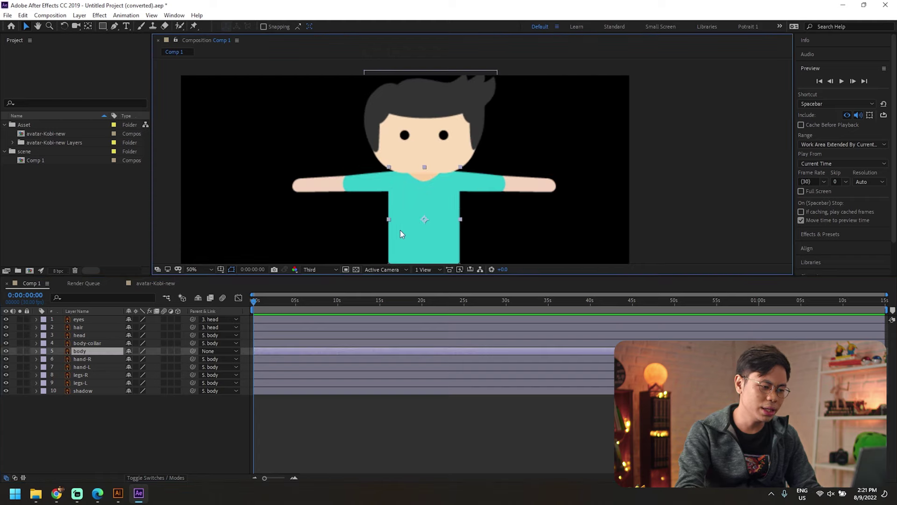
pyautogui.scroll(1, 399, 200)
pyautogui.moveTo(397, 195); pyautogui.dragTo(380, 206)
# Step: Expand the body layer's Transform properties and start keyframing its position at 0:00:00:00
pyautogui.click(36, 351)
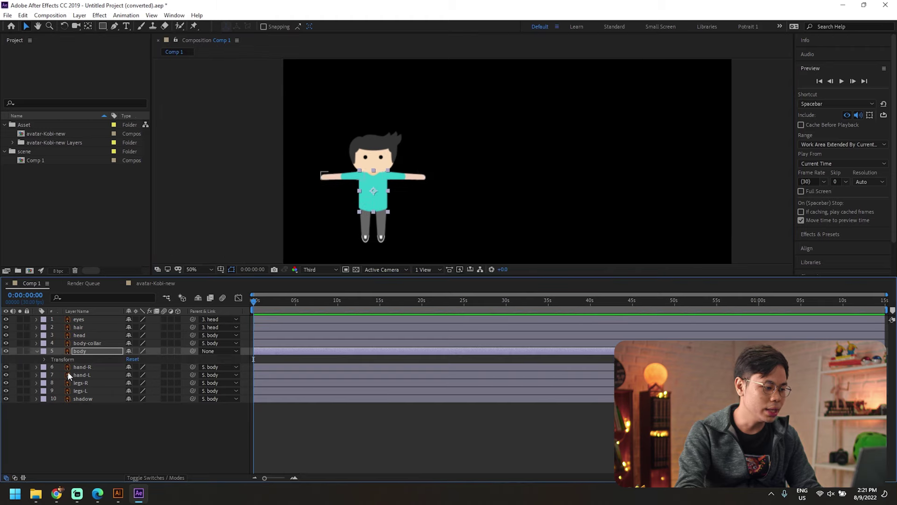
pyautogui.click(44, 359)
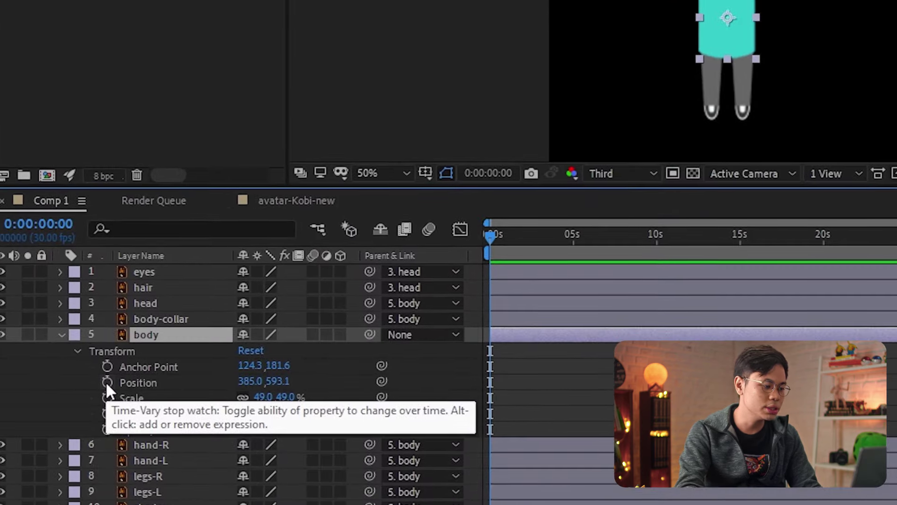
pyautogui.click(107, 381)
pyautogui.click(527, 388)
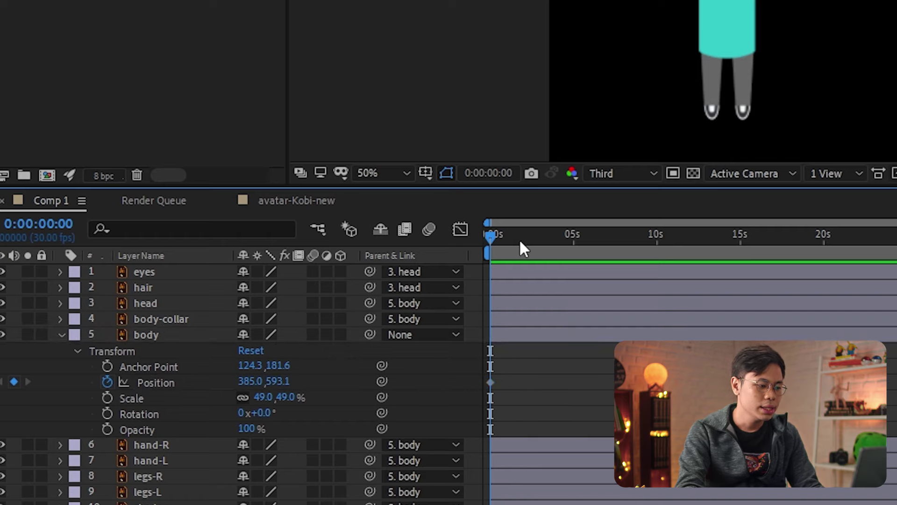
# Step: At 0:00:02:01, move the body straight across the frame to about 1665, 593.1 to create a second position keyframe
pyautogui.scroll(3, 519, 252)
pyautogui.click(631, 247)
pyautogui.moveTo(632, 246); pyautogui.dragTo(625, 248)
pyautogui.moveTo(747, 21); pyautogui.dragTo(759, 23)
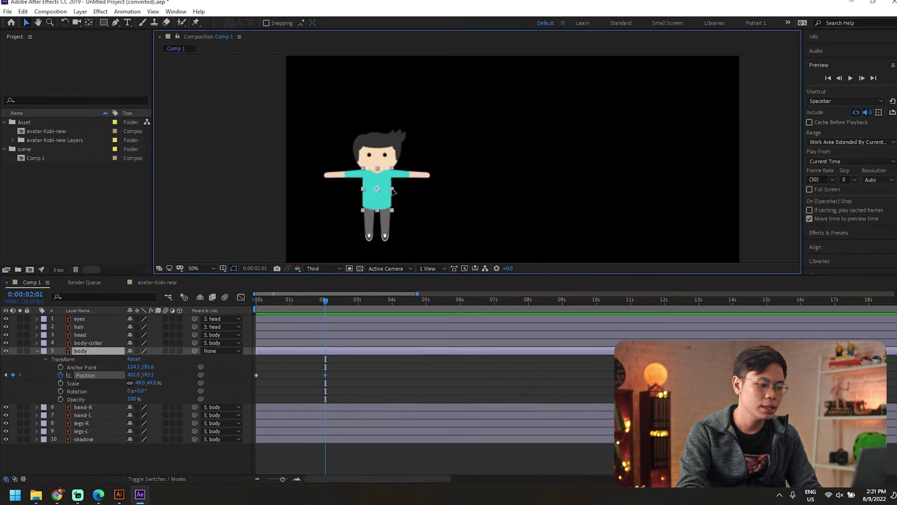
pyautogui.moveTo(392, 191); pyautogui.dragTo(691, 191)
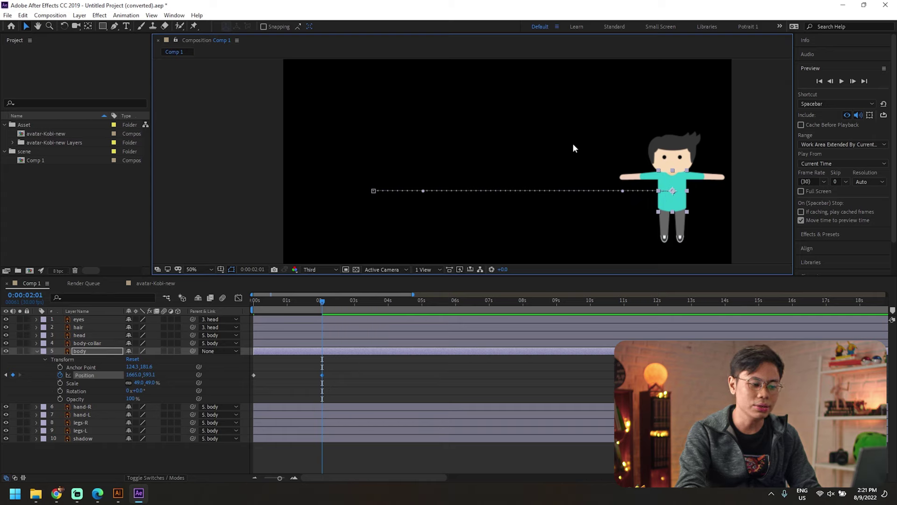
# Step: Play the body's position animation from the start of the composition
pyautogui.click(350, 393)
pyautogui.press('Home')
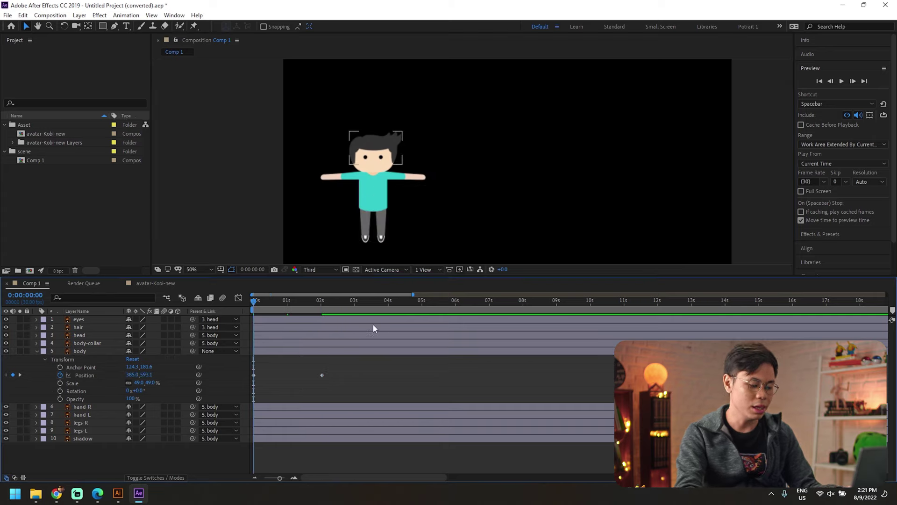
pyautogui.press('space')
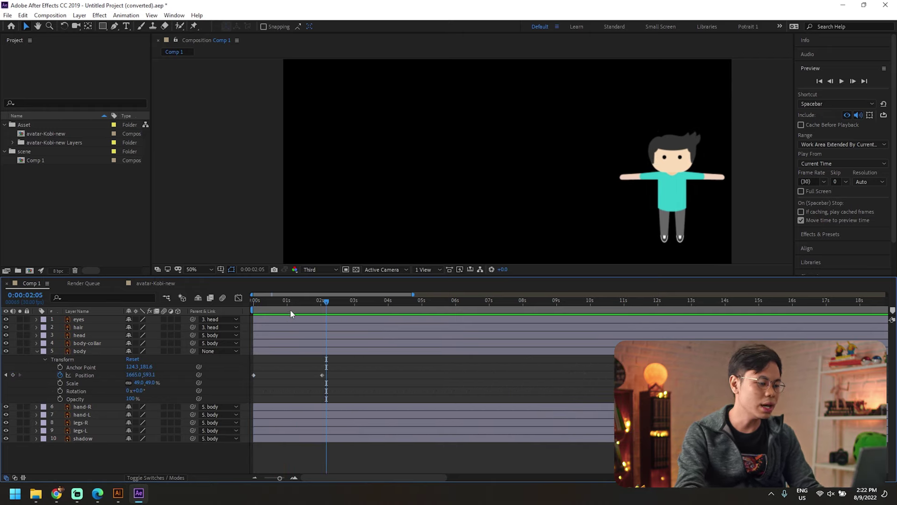
pyautogui.press('space')
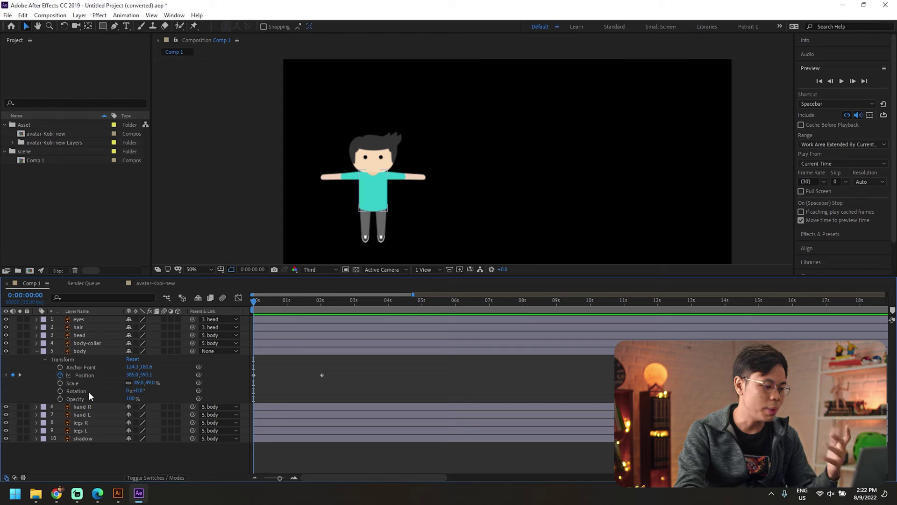
# Step: Keyframe the body's rotation at 0:00:00:00 and rotate the body to about -106.7° at 0:00:02:01
pyautogui.click(59, 391)
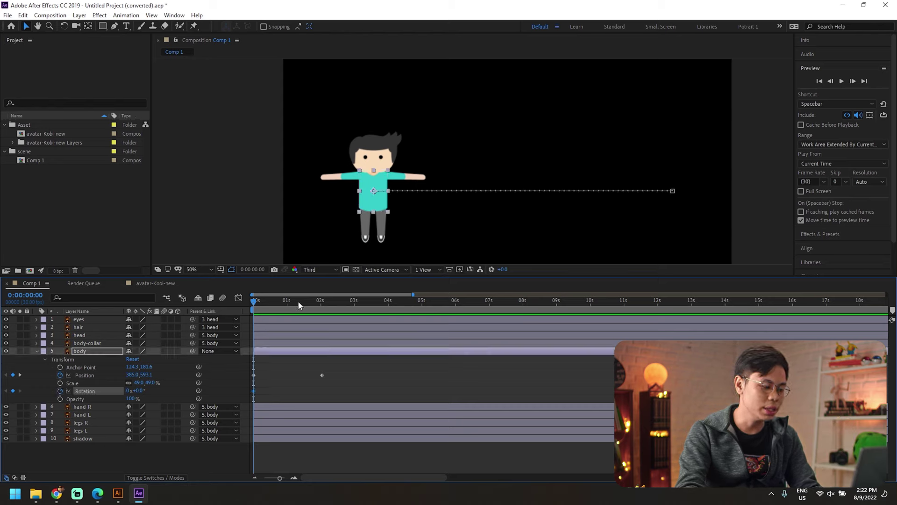
pyautogui.moveTo(298, 301); pyautogui.dragTo(322, 318)
pyautogui.press('w')
pyautogui.moveTo(561, 265); pyautogui.dragTo(773, 273)
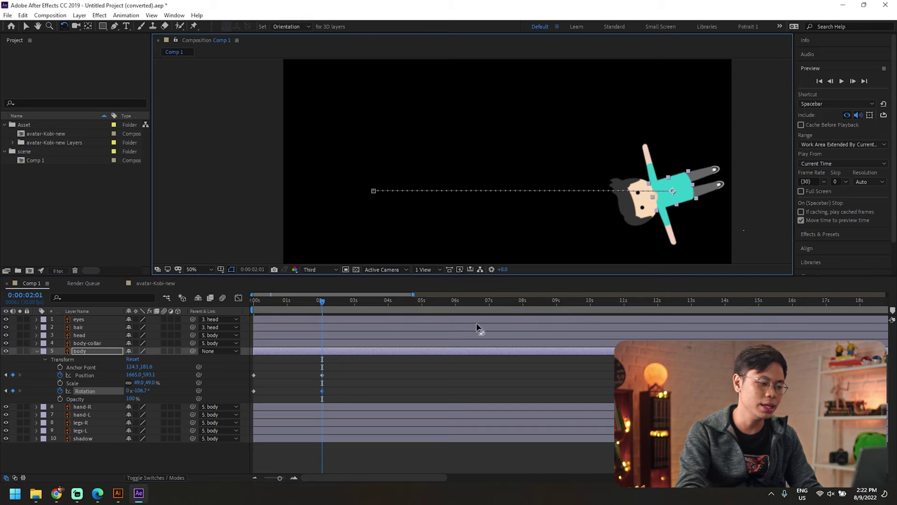
# Step: Play the combined position and rotation animation from the start
pyautogui.press('Home')
pyautogui.press('space')
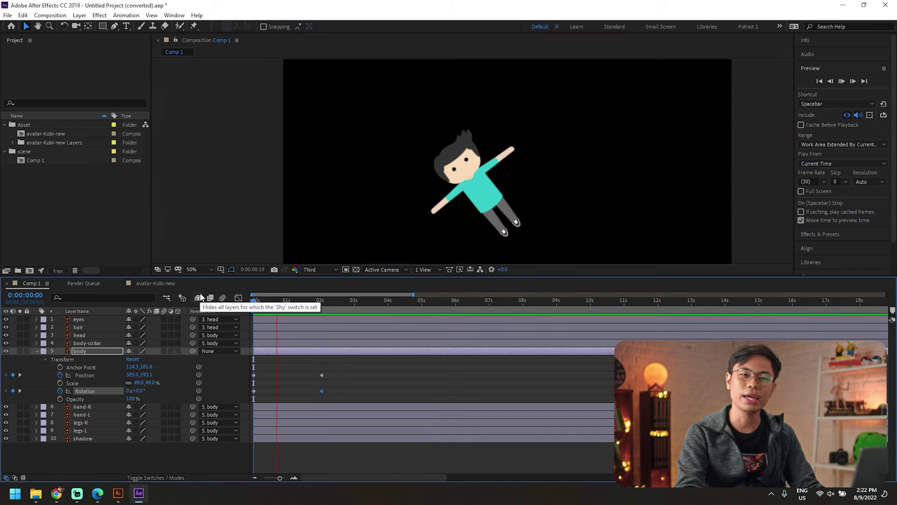
pyautogui.press('space')
pyautogui.press('Home')
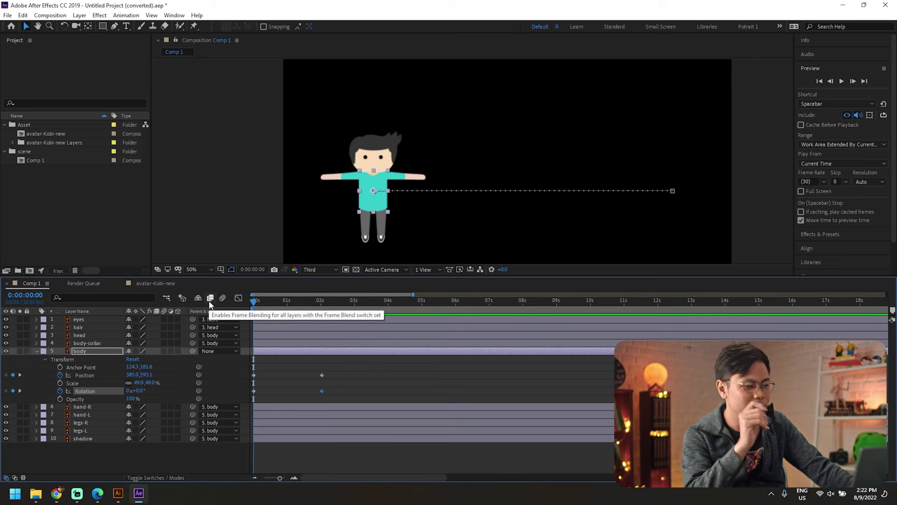
pyautogui.press('space')
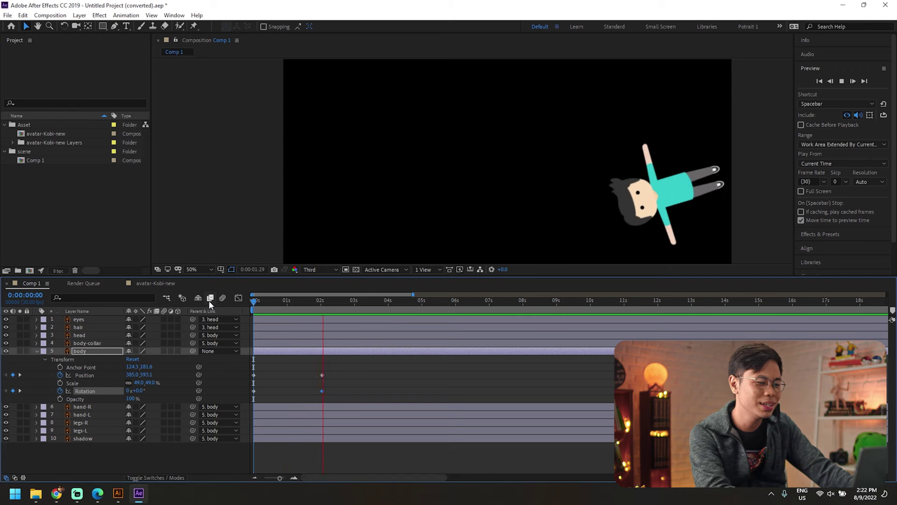
pyautogui.press('space')
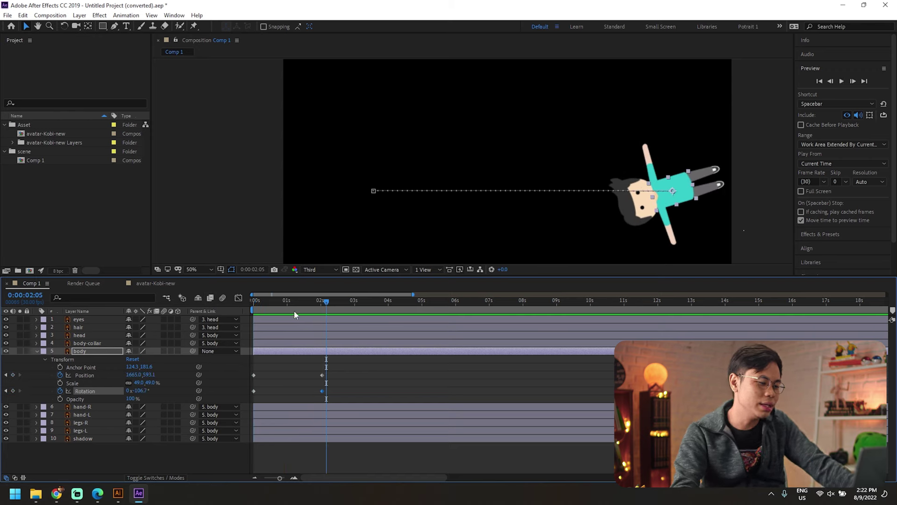
# Step: Apply Easy Ease to all of the body's position and rotation keyframes
pyautogui.press('Home')
pyautogui.hotkey('ctrl', 'a')
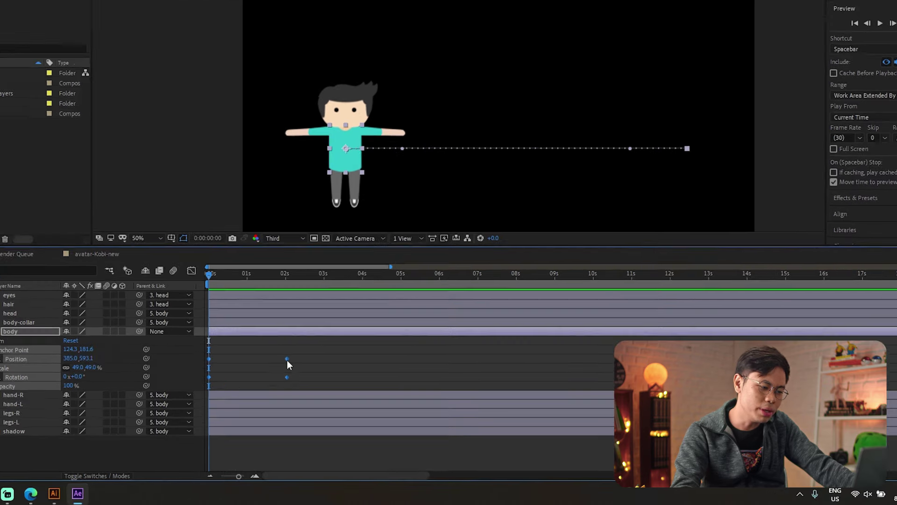
pyautogui.rightClick(322, 375)
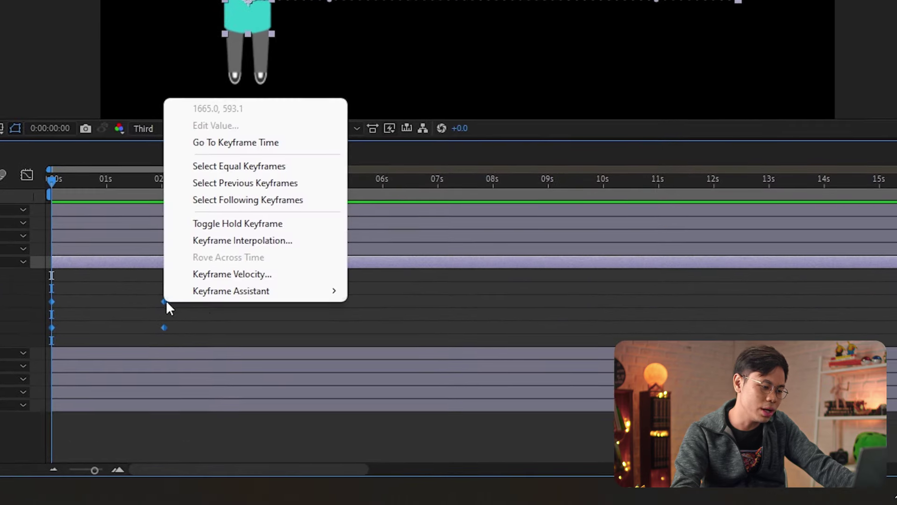
pyautogui.moveTo(370, 374)
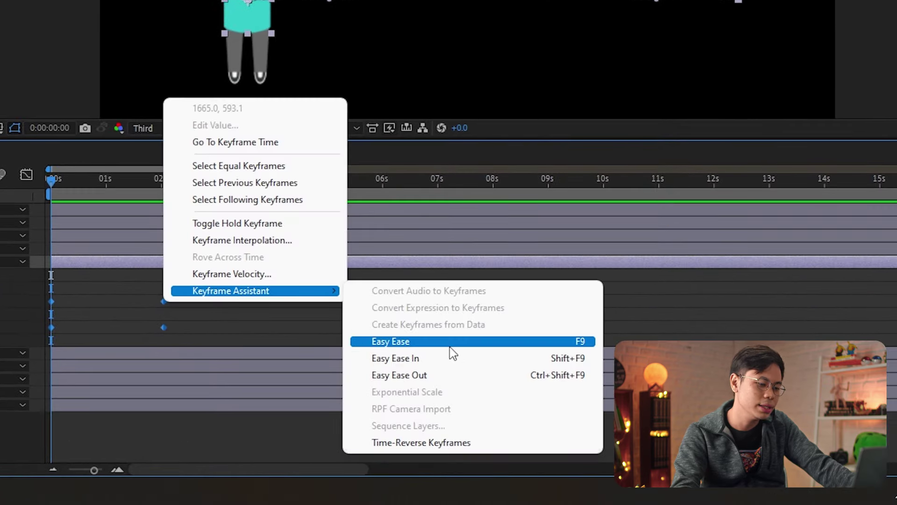
pyautogui.click(103, 290)
pyautogui.moveTo(222, 292); pyautogui.dragTo(5, 351)
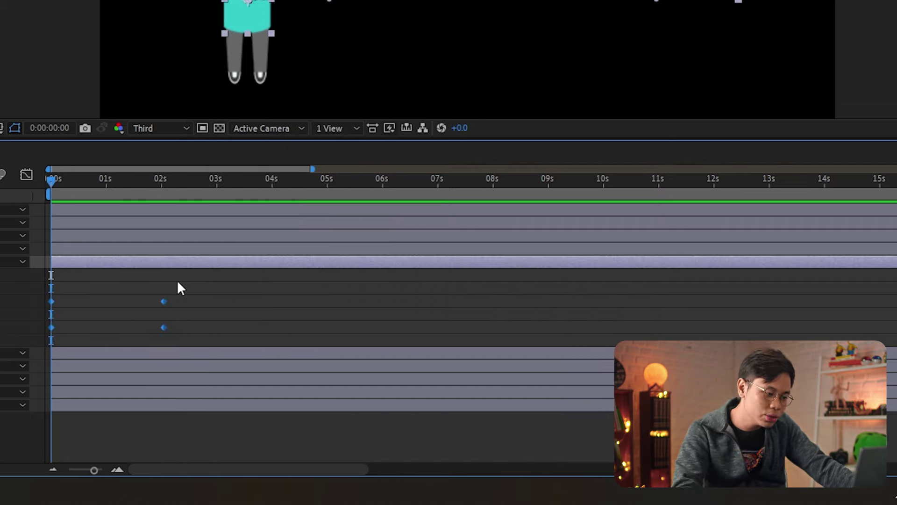
pyautogui.rightClick(118, 302)
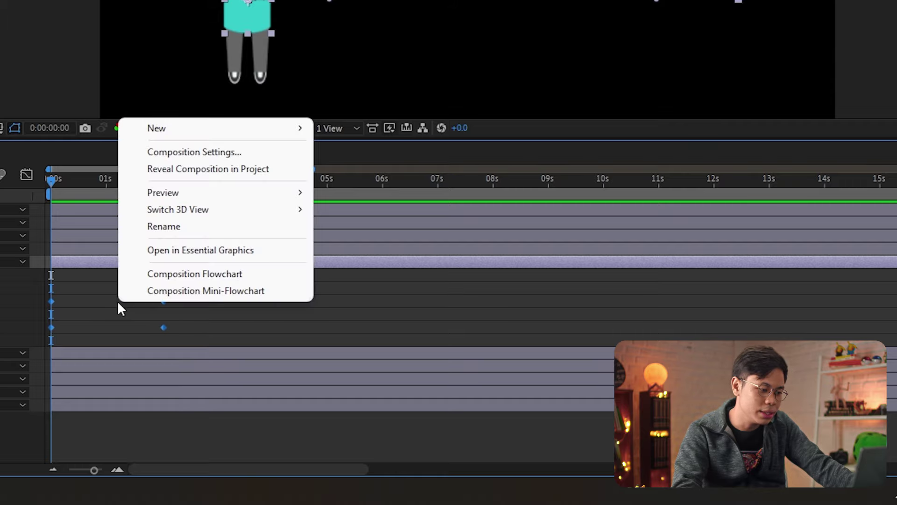
pyautogui.rightClick(163, 302)
pyautogui.rightClick(162, 301)
pyautogui.rightClick(162, 301)
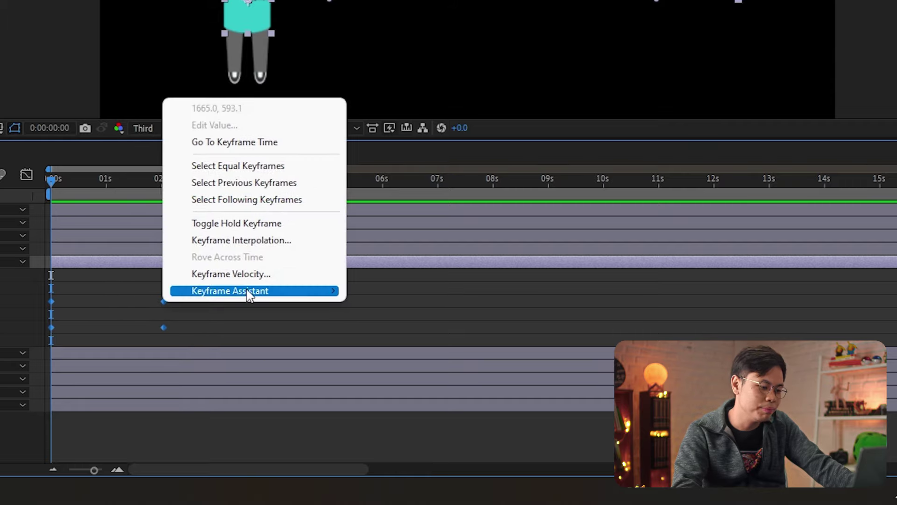
pyautogui.moveTo(247, 292)
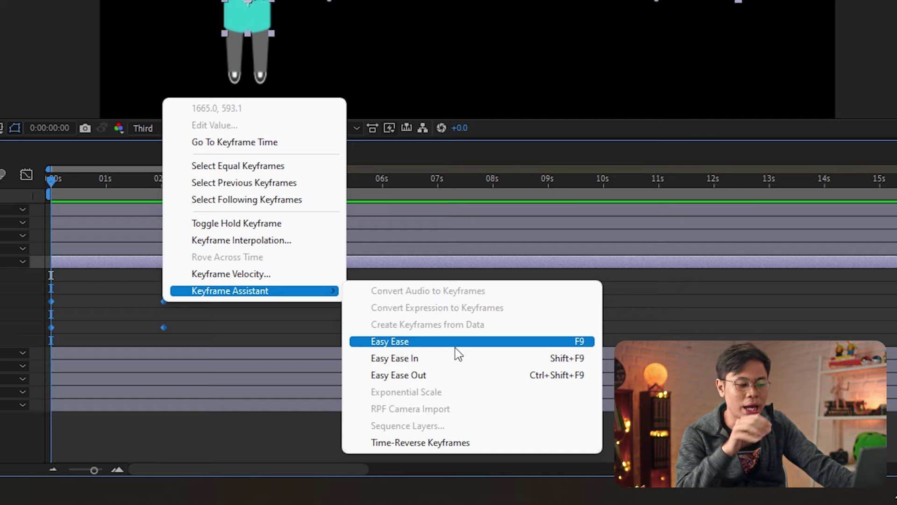
pyautogui.click(404, 345)
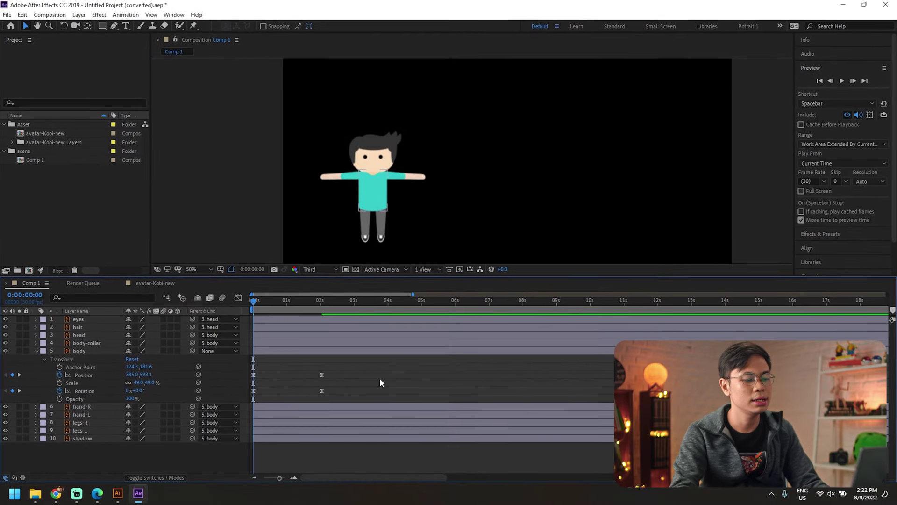
# Step: Play the eased position and rotation animation of the body from the start
pyautogui.press('space')
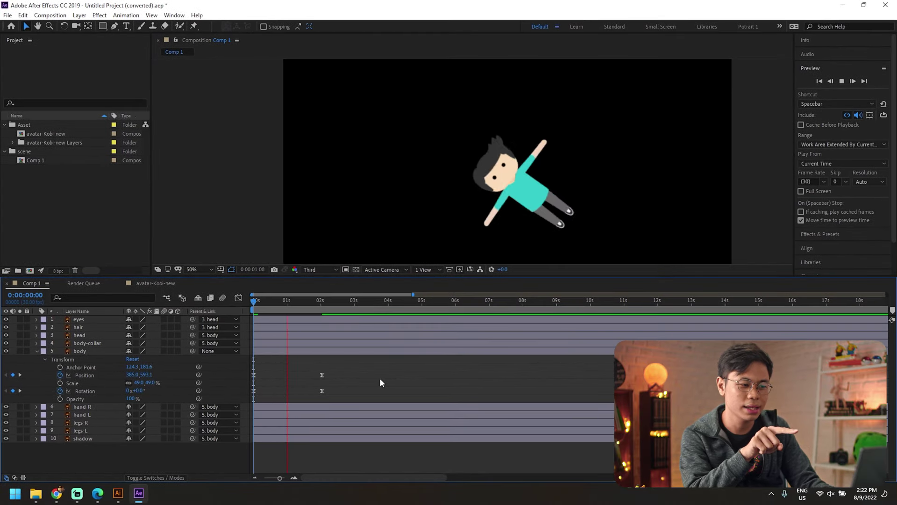
pyautogui.press('space')
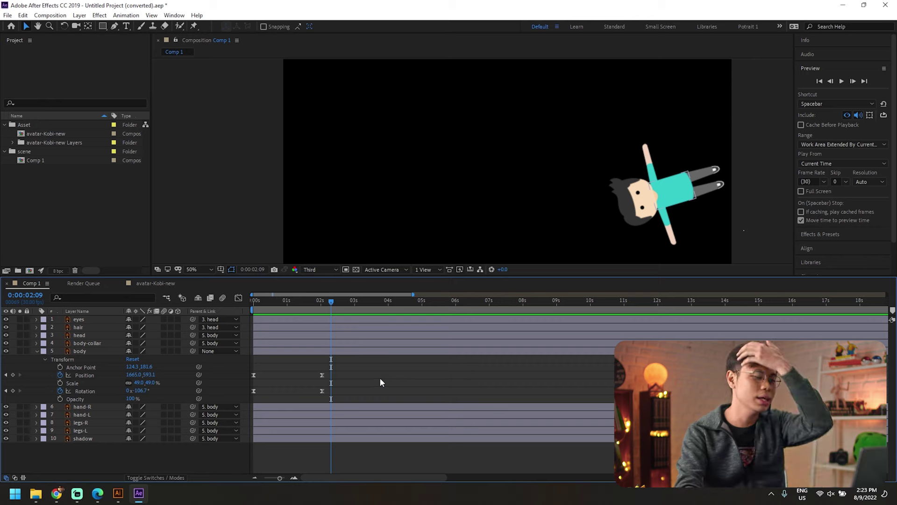
pyautogui.moveTo(281, 303); pyautogui.dragTo(206, 301)
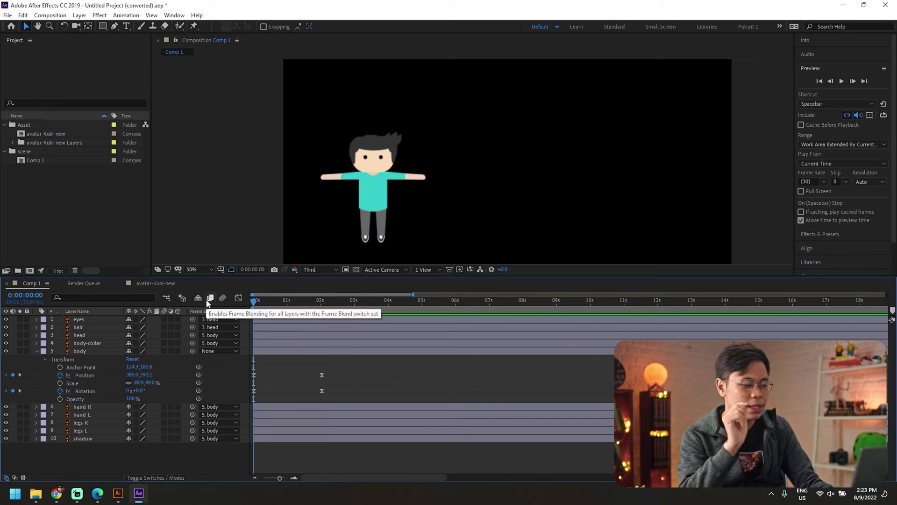
pyautogui.press('space')
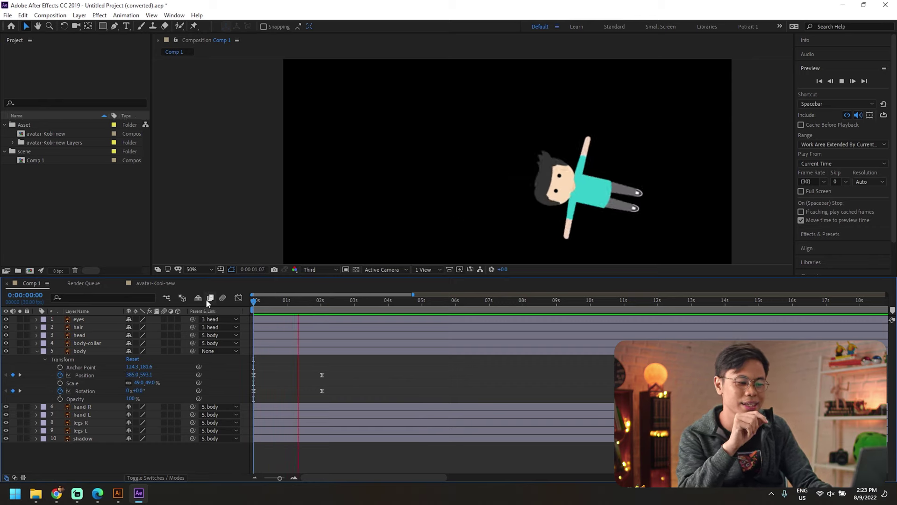
pyautogui.press('space')
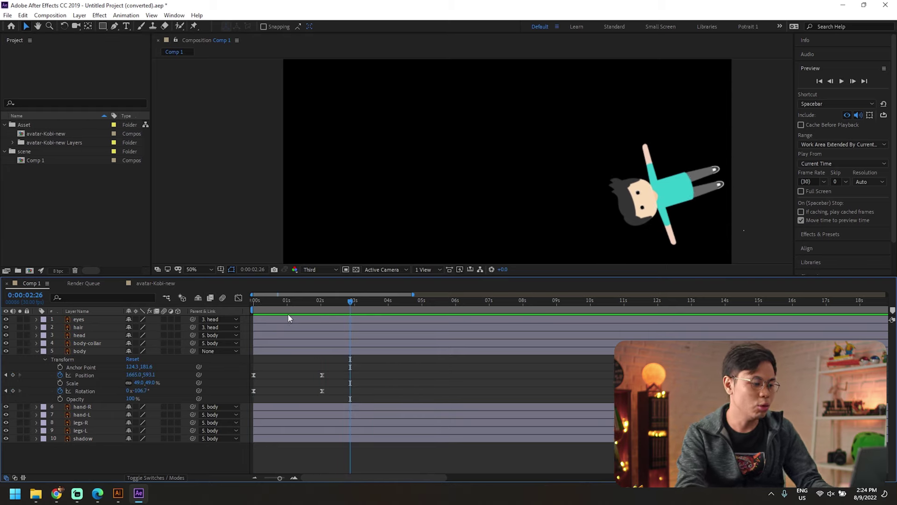
pyautogui.press('Home')
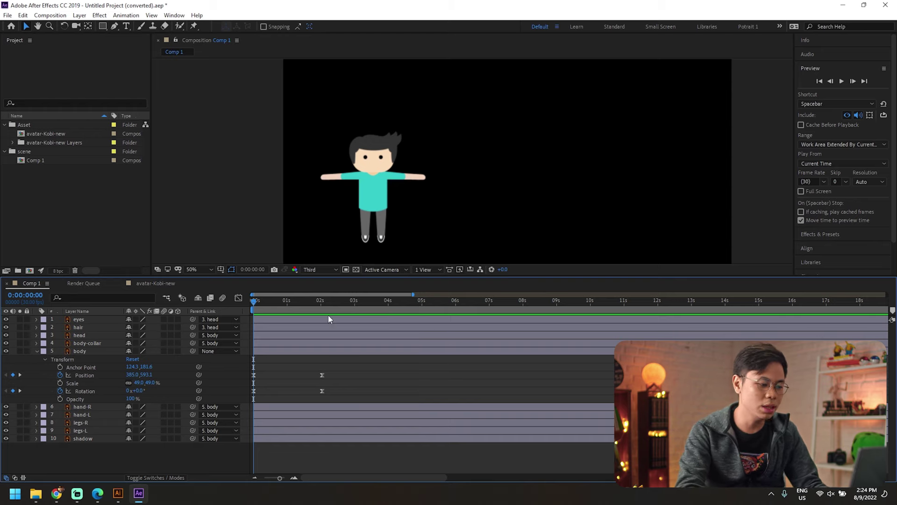
pyautogui.moveTo(368, 370); pyautogui.dragTo(200, 411)
pyautogui.press('space')
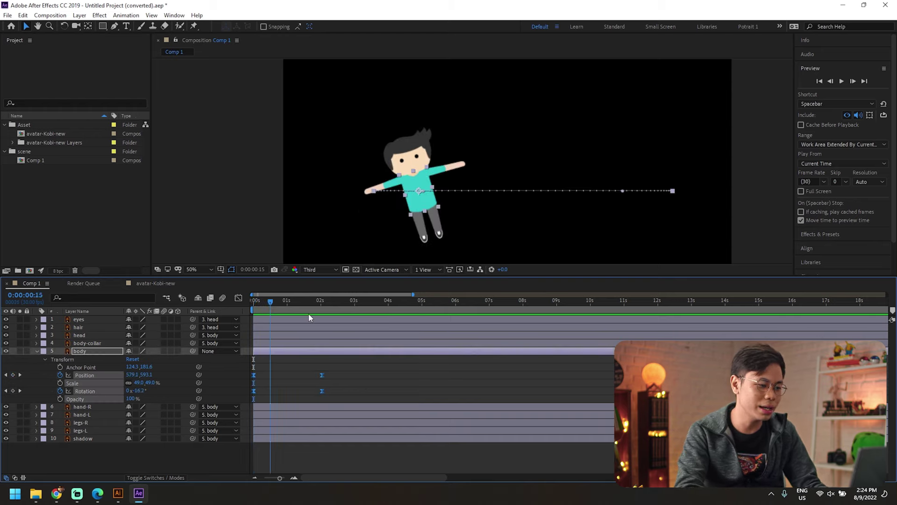
# Step: Delete the body's position and rotation keyframes, and undo the deletion
pyautogui.click(334, 378)
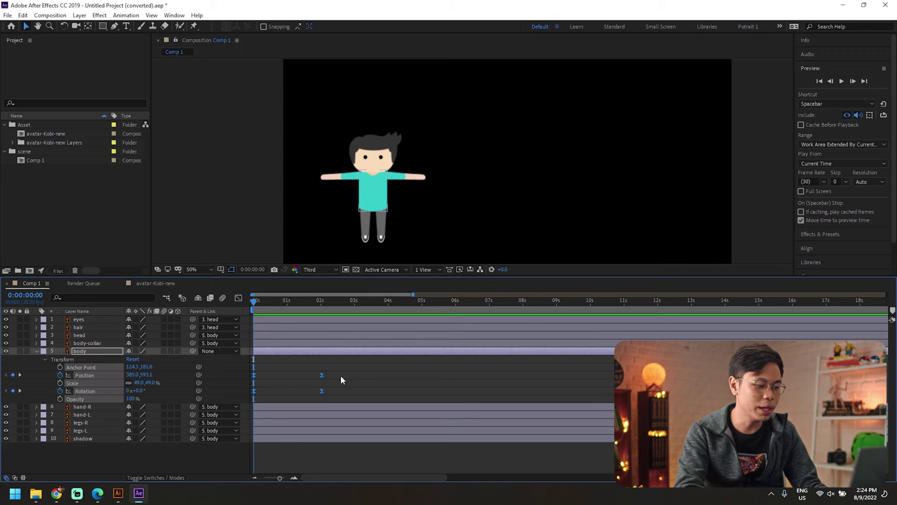
pyautogui.moveTo(342, 361); pyautogui.dragTo(307, 379)
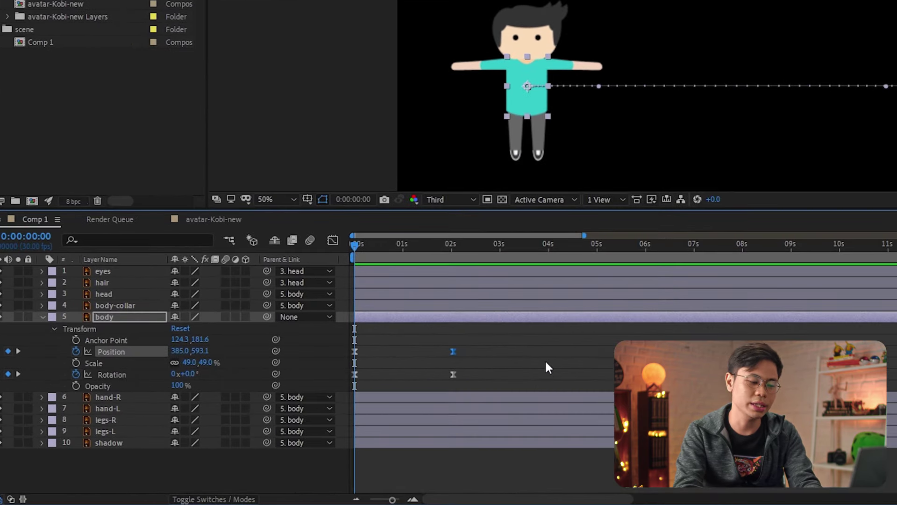
pyautogui.press('Delete')
pyautogui.moveTo(515, 335); pyautogui.dragTo(352, 392)
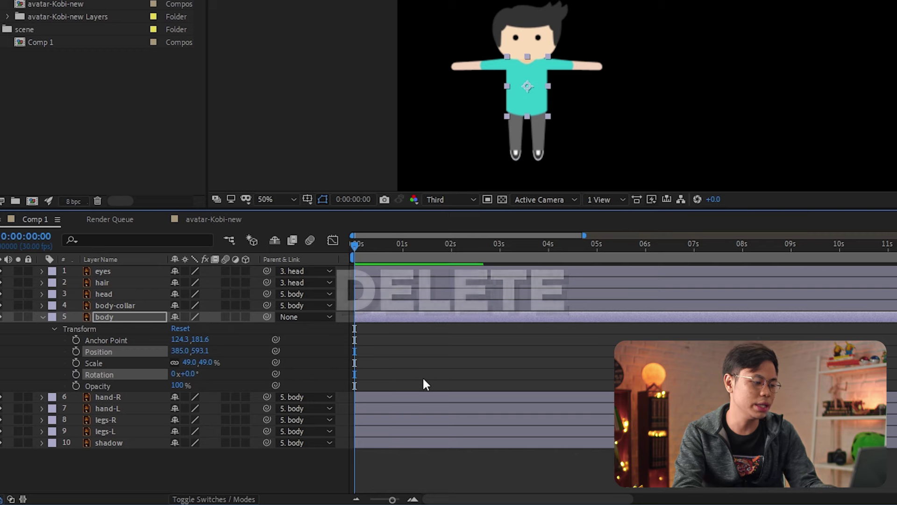
pyautogui.hotkey('ctrl', 'z')
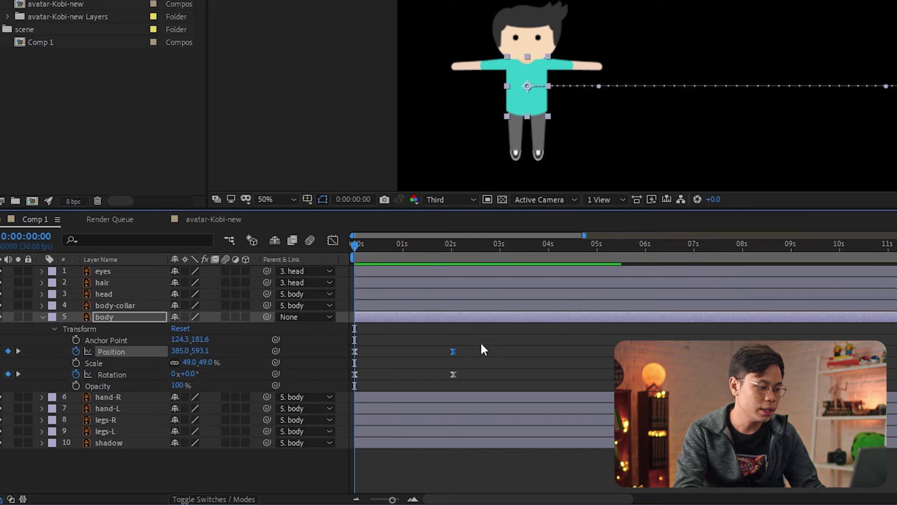
# Step: Turn off keyframing for the body's Position and Rotation to remove all their keyframes at once
pyautogui.click(480, 341)
pyautogui.click(76, 351)
pyautogui.click(75, 373)
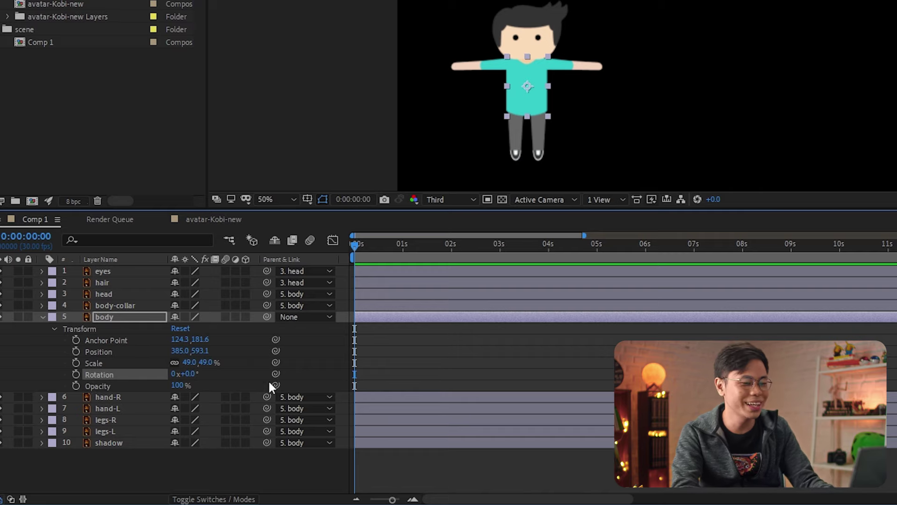
pyautogui.click(451, 392)
# Step: Compare Full and Third preview resolution on the avatar's face, and leave the resolution at Full
pyautogui.press('=')
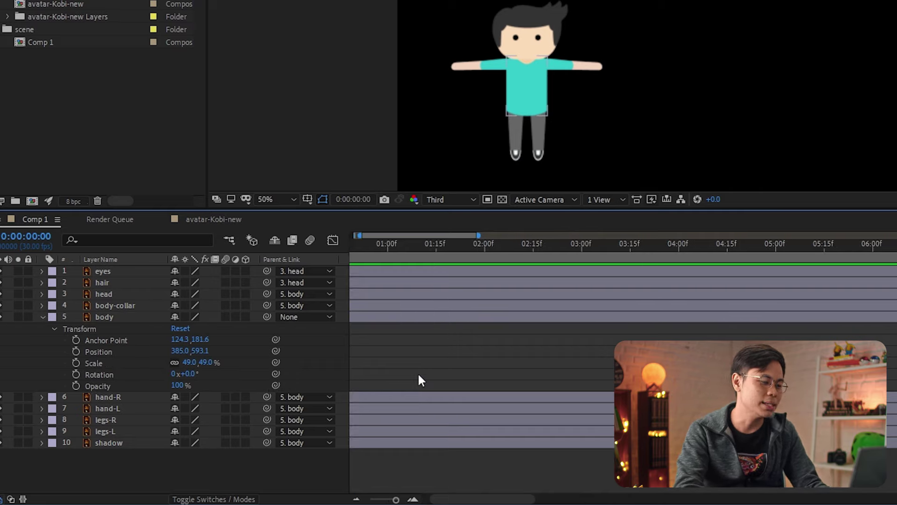
pyautogui.scroll(4, 508, 17)
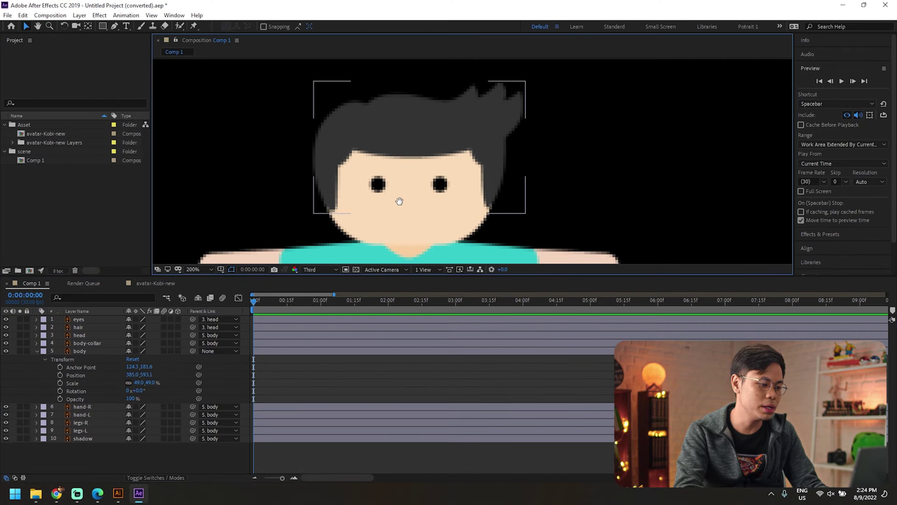
pyautogui.click(321, 269)
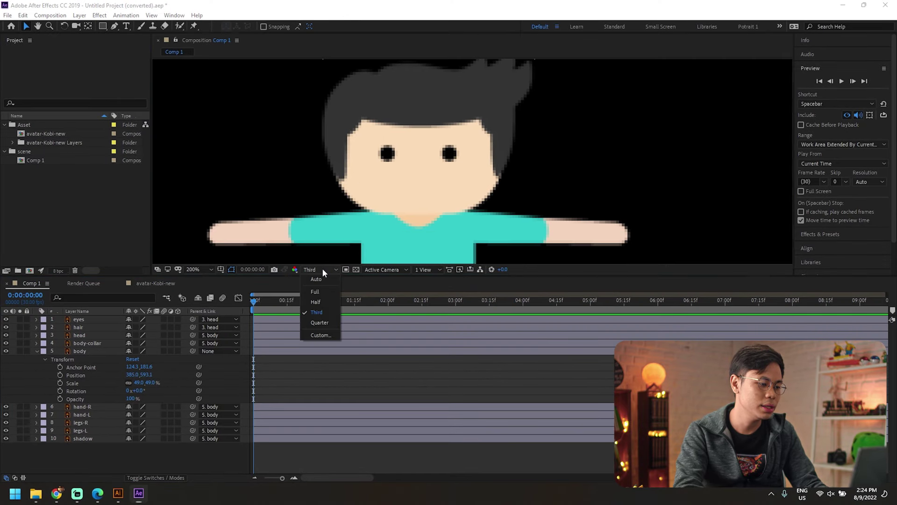
pyautogui.click(316, 292)
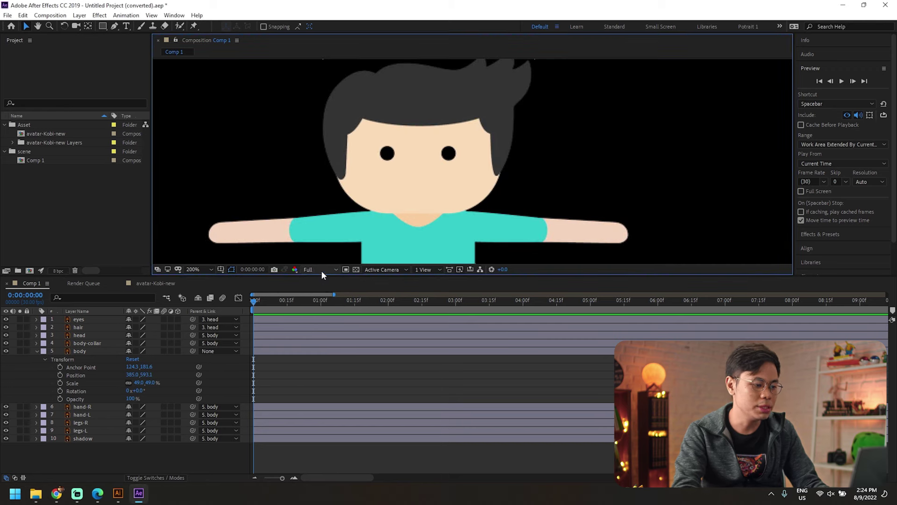
pyautogui.click(321, 271)
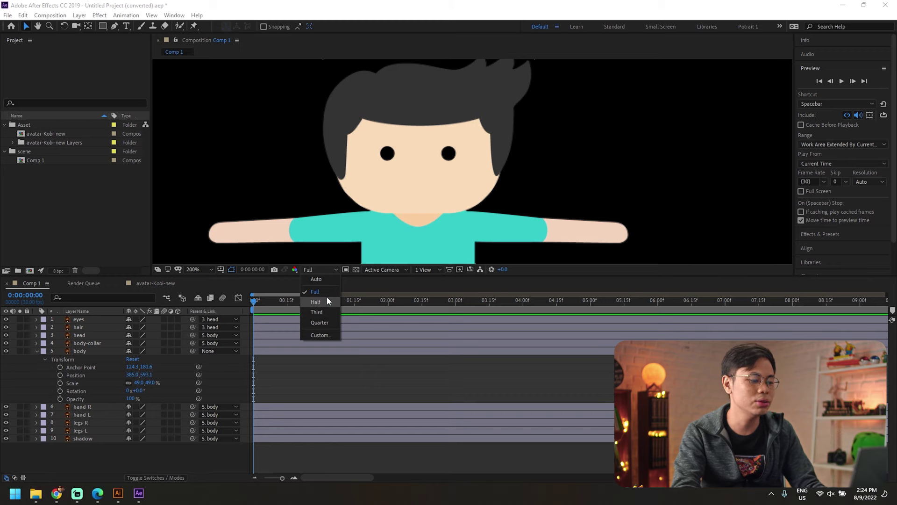
pyautogui.click(322, 312)
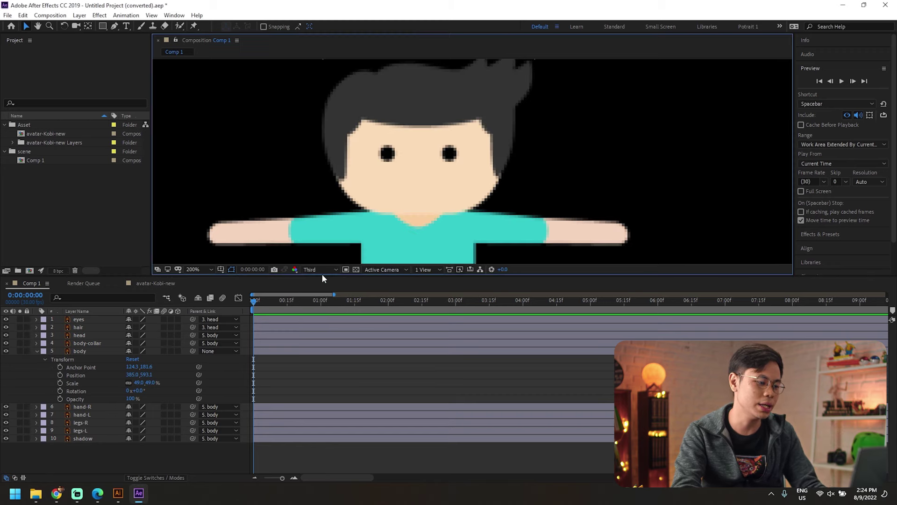
pyautogui.click(323, 274)
pyautogui.click(323, 296)
# Step: Select the eyes layer and show only its Scale property in the timeline
pyautogui.scroll(3, 388, 155)
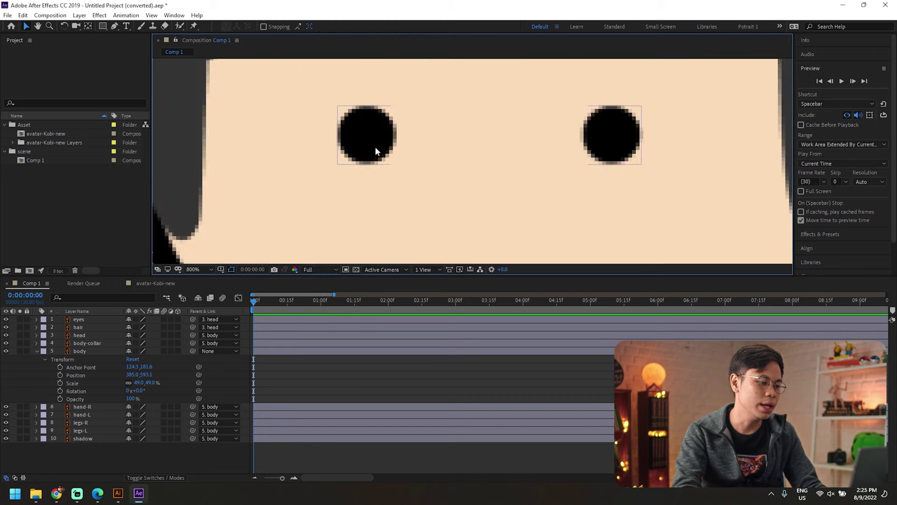
pyautogui.click(375, 147)
pyautogui.scroll(-1, 375, 147)
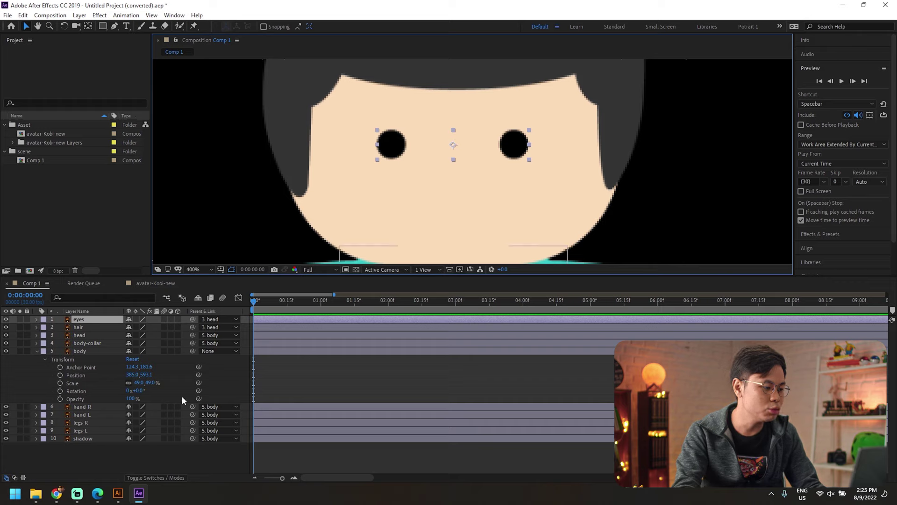
pyautogui.press('s')
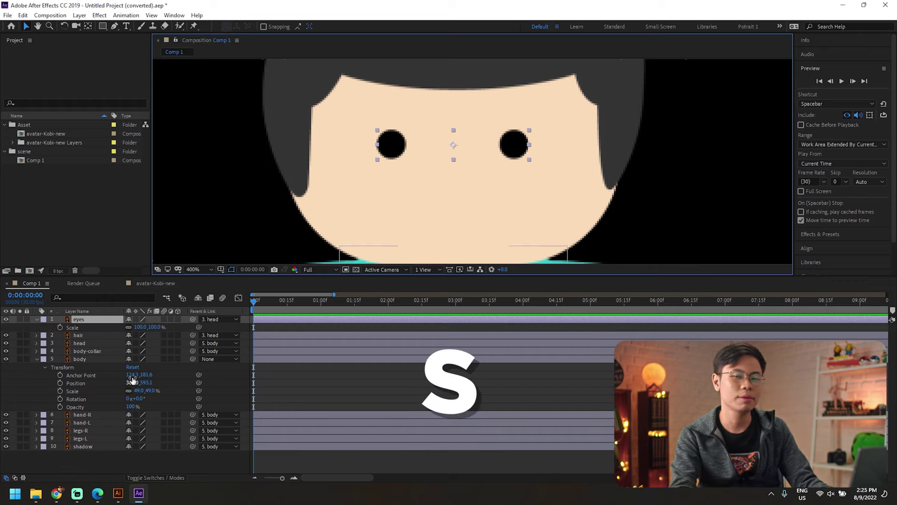
pyautogui.press('s')
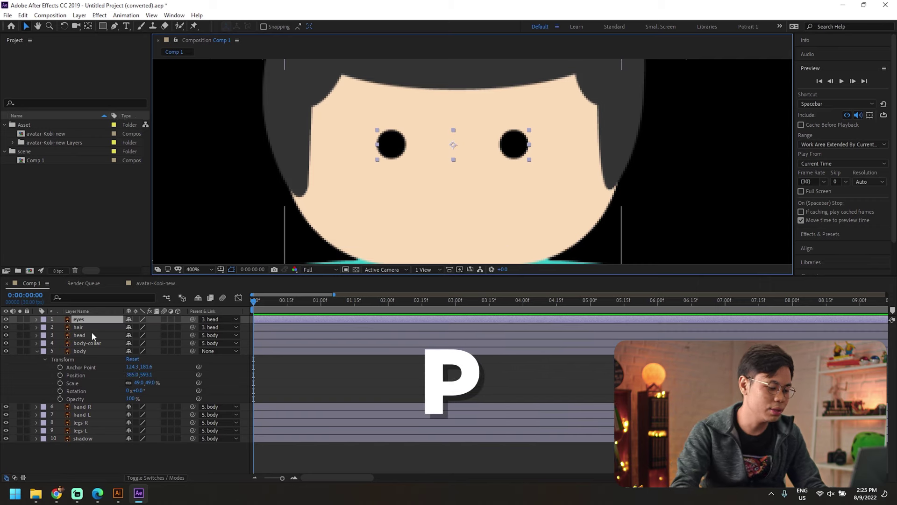
pyautogui.press('r')
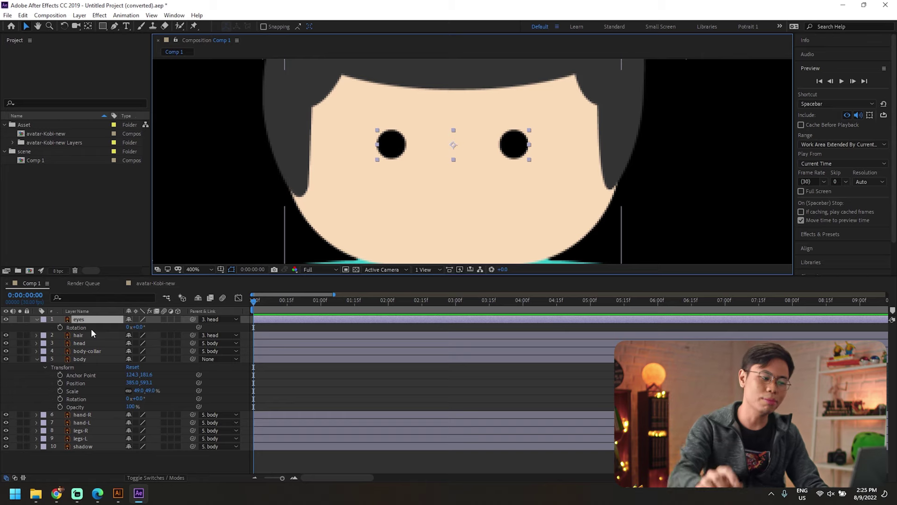
pyautogui.press('s')
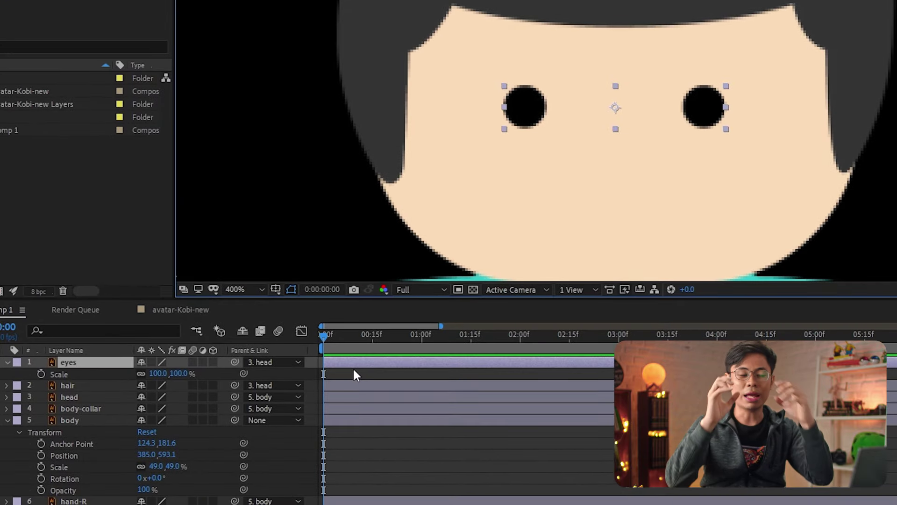
# Step: Keyframe the eyes' scale at 0:00:00:00 and set it to 0% at 0:00:01:00
pyautogui.click(41, 374)
pyautogui.press('-')
pyautogui.press('-')
pyautogui.press('-')
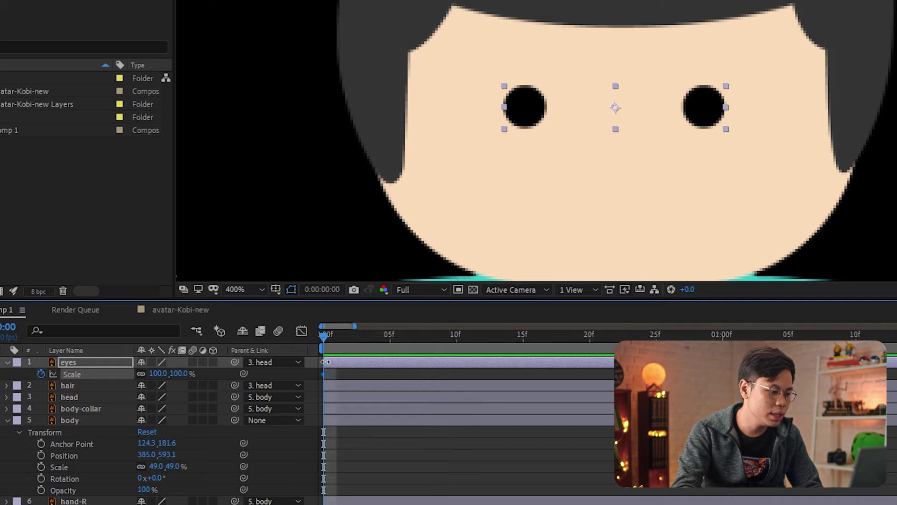
pyautogui.moveTo(341, 346); pyautogui.dragTo(374, 349)
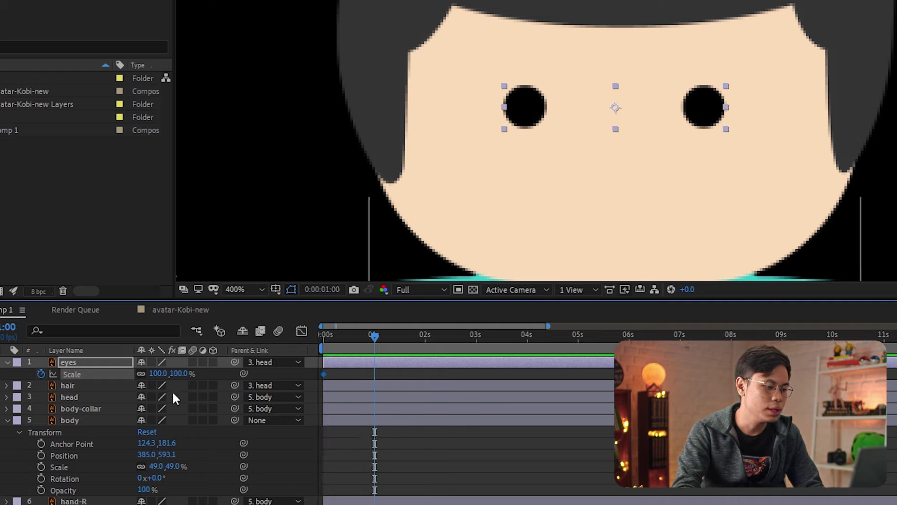
pyautogui.click(158, 373)
pyautogui.write('0')
pyautogui.press('Return')
# Step: Play the eyes' scale animation from the start of the composition
pyautogui.moveTo(331, 342); pyautogui.dragTo(307, 341)
pyautogui.press('space')
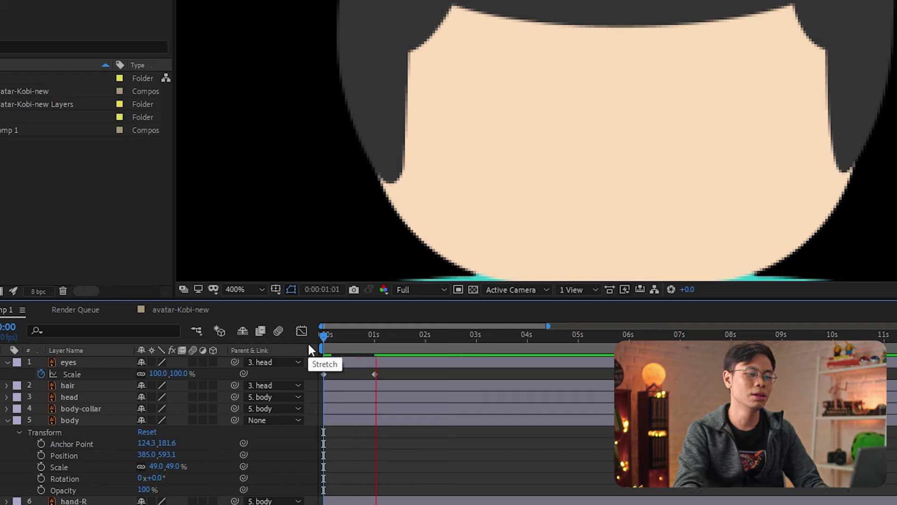
# Step: Stop the playback and scrub through the eyes' scale animation, ending at the start of the composition
pyautogui.click(364, 359)
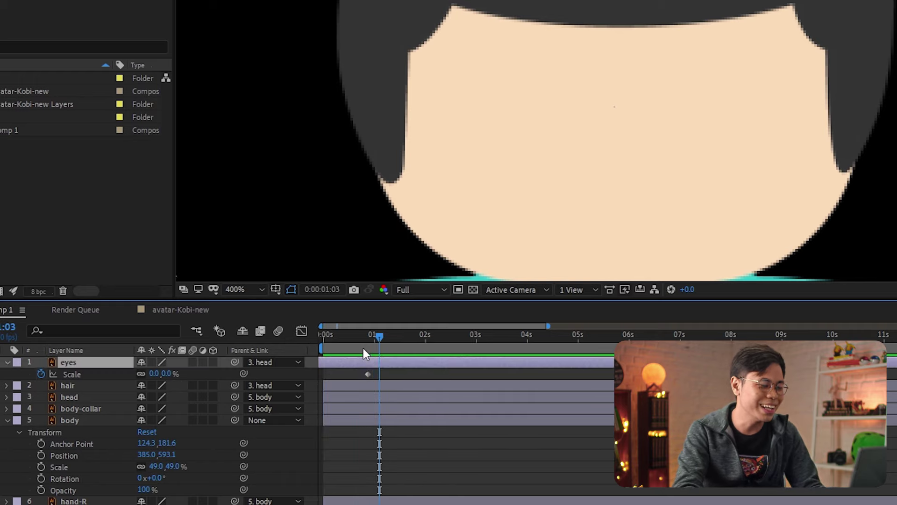
pyautogui.click(344, 343)
pyautogui.click(317, 347)
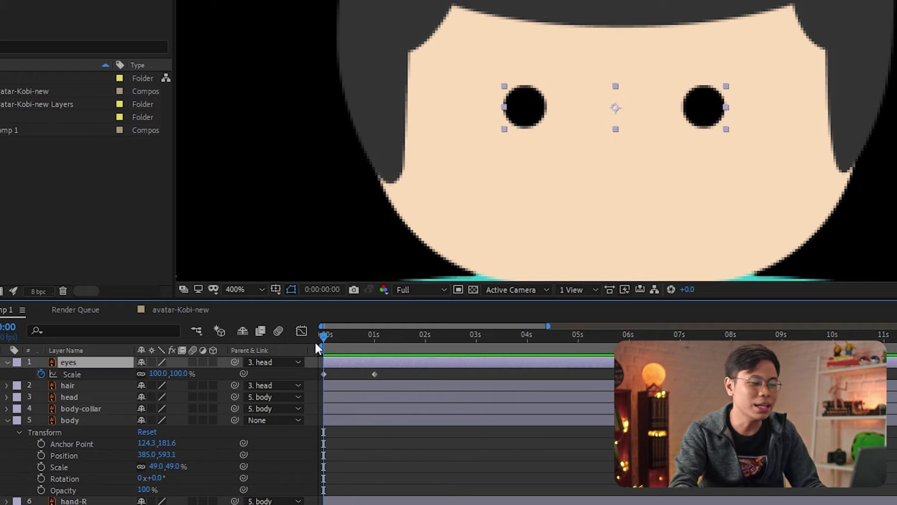
pyautogui.click(345, 336)
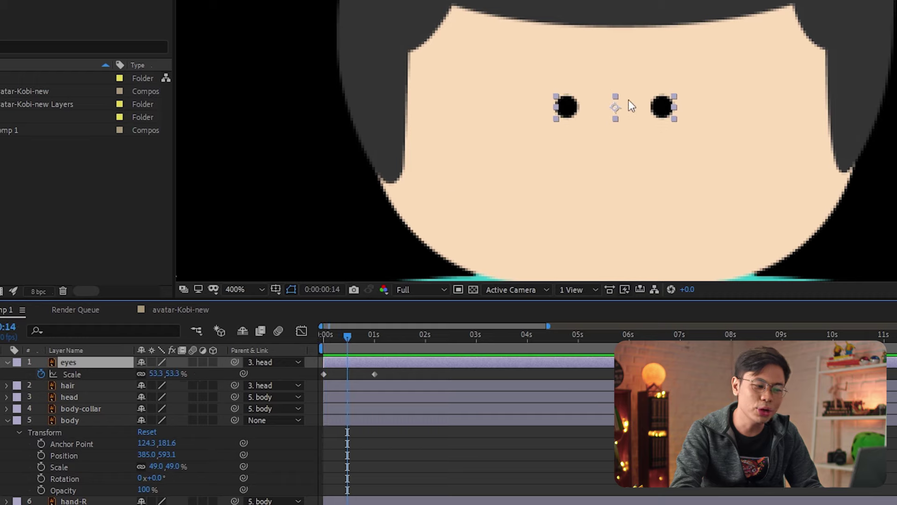
pyautogui.moveTo(348, 335); pyautogui.dragTo(302, 342)
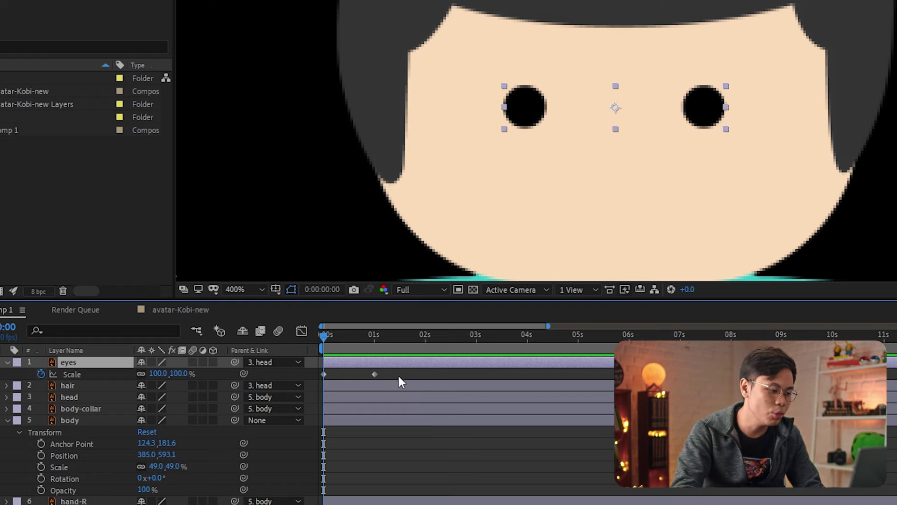
# Step: Delete the eyes' scale keyframe at 0:00:01:00 and unlink the eyes' scale proportions
pyautogui.moveTo(397, 371); pyautogui.dragTo(351, 378)
pyautogui.press('Delete')
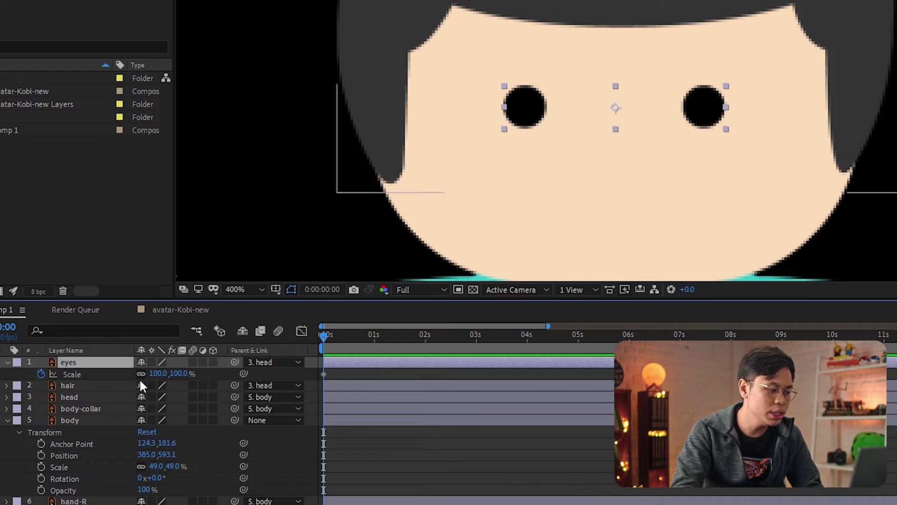
pyautogui.click(140, 374)
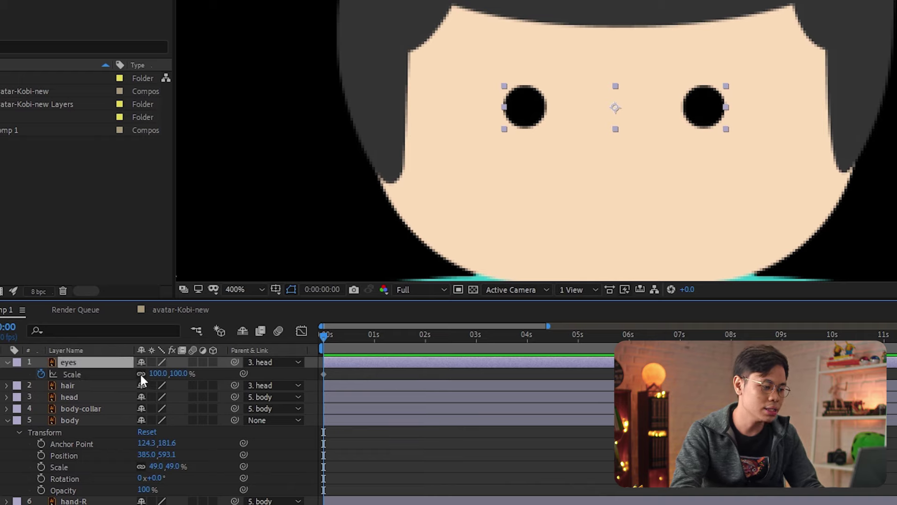
# Step: Try stretching the eyes' width and height scale separately, and undo each change
pyautogui.moveTo(156, 373); pyautogui.dragTo(152, 401)
pyautogui.hotkey('ctrl', 'z')
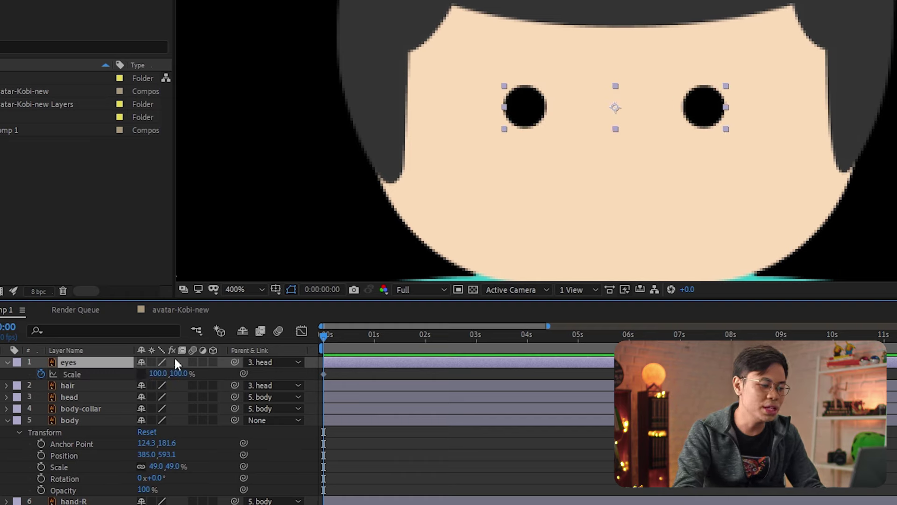
pyautogui.moveTo(158, 374); pyautogui.dragTo(239, 379)
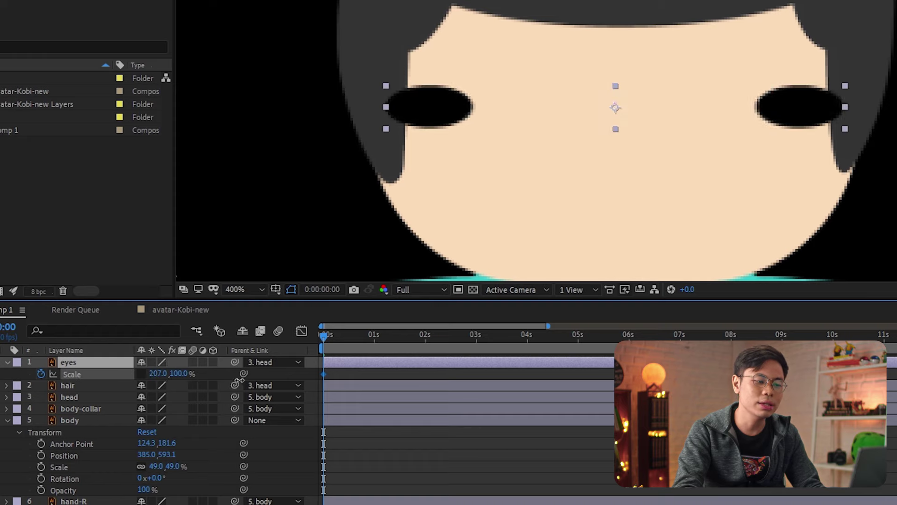
pyautogui.hotkey('ctrl', 'z')
pyautogui.moveTo(180, 373); pyautogui.dragTo(109, 367)
pyautogui.hotkey('ctrl', 'z')
pyautogui.hotkey('ctrl', 'z')
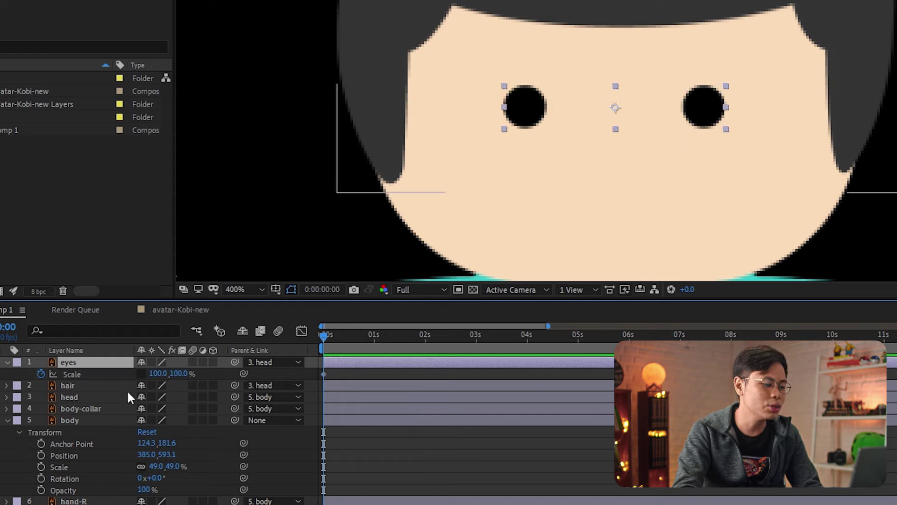
# Step: Set only the eyes' vertical scale to 0% at 0:00:00:29
pyautogui.click(372, 337)
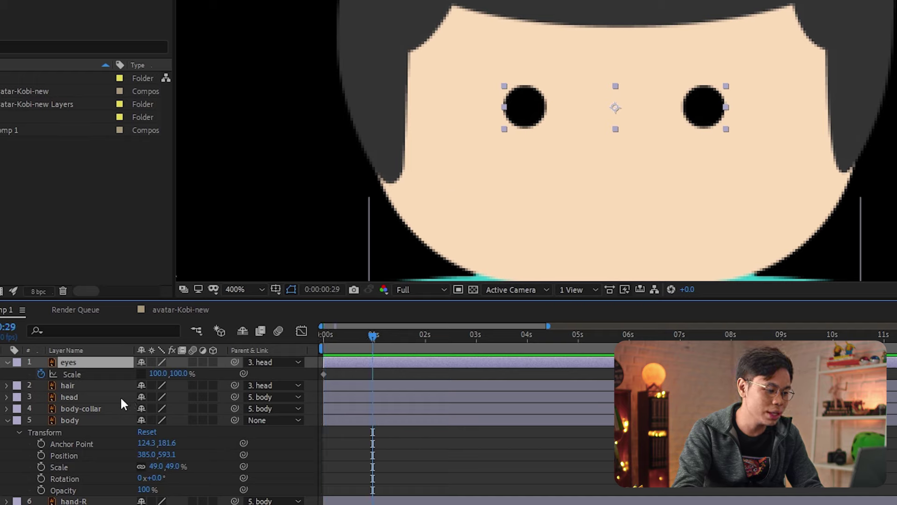
pyautogui.click(180, 373)
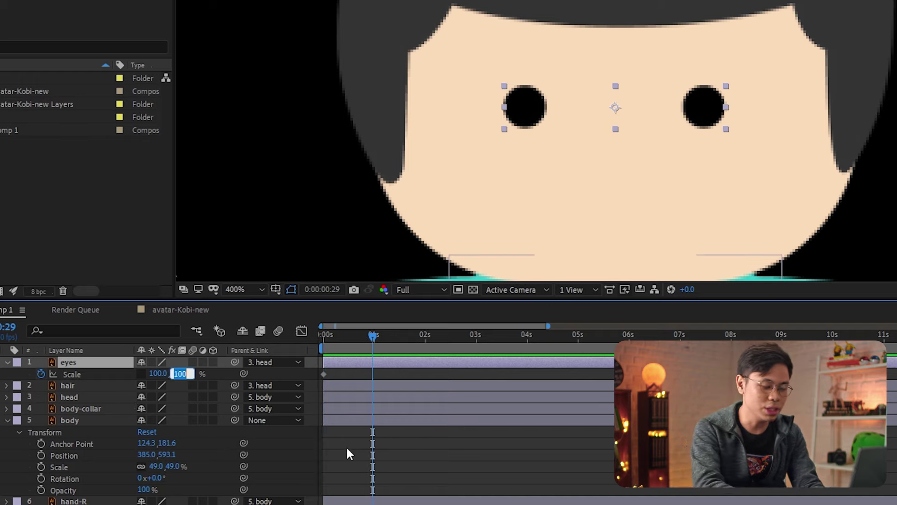
pyautogui.write('0')
pyautogui.press('Return')
# Step: Copy the eyes' first scale keyframe and paste it at 0:00:02:00 so the eyes open again
pyautogui.moveTo(395, 335); pyautogui.dragTo(425, 341)
pyautogui.click(323, 374)
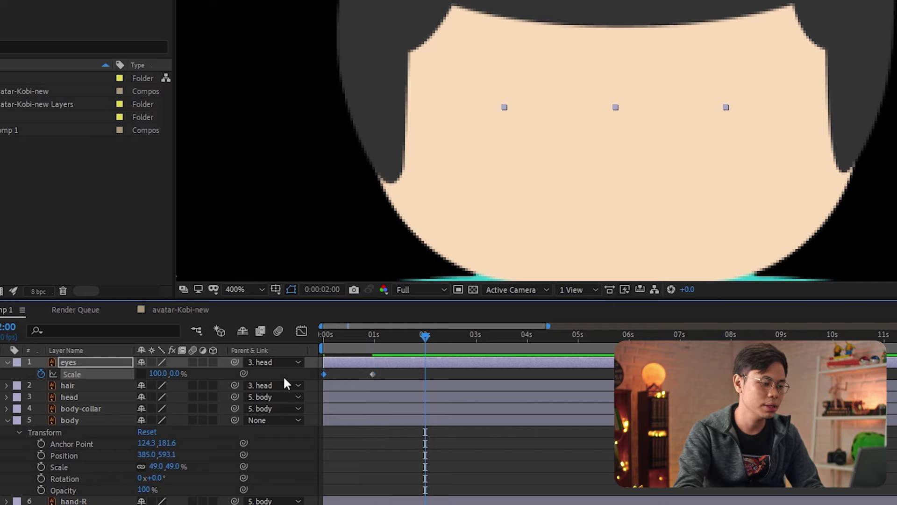
pyautogui.click(329, 372)
pyautogui.click(324, 373)
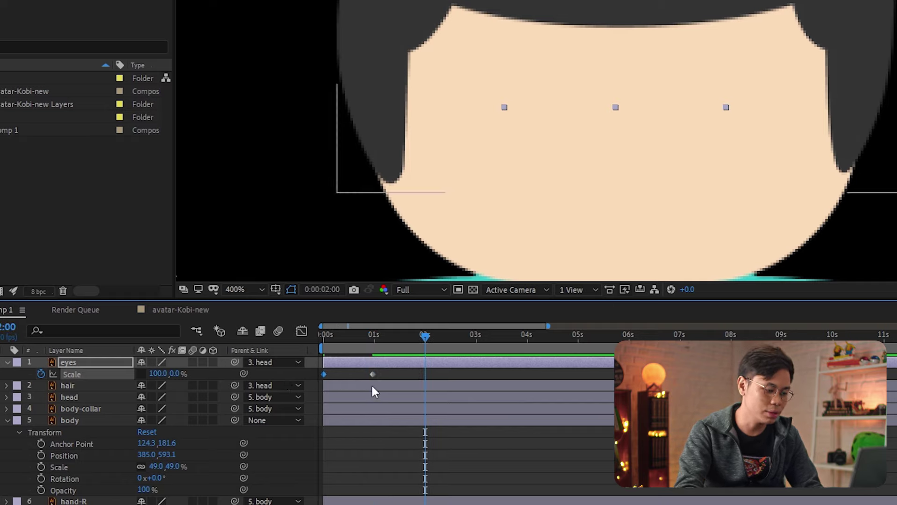
pyautogui.hotkey('ctrl', 'c')
pyautogui.hotkey('ctrl', 'v')
# Step: Play the eyes' blink animation from the start of the composition
pyautogui.click(324, 336)
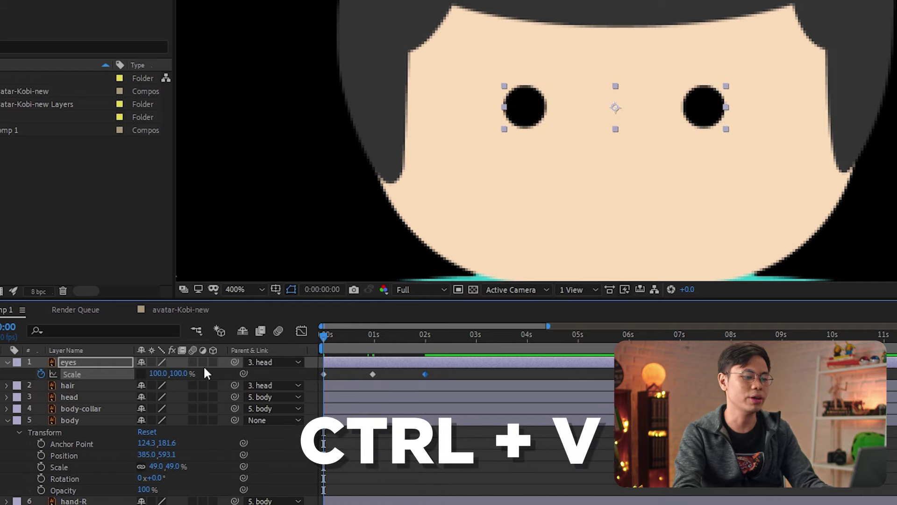
pyautogui.press('space')
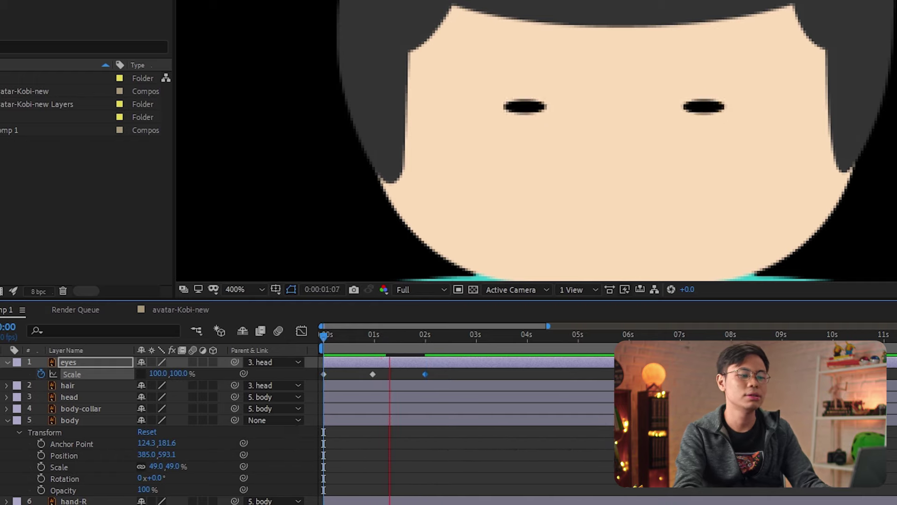
pyautogui.press('space')
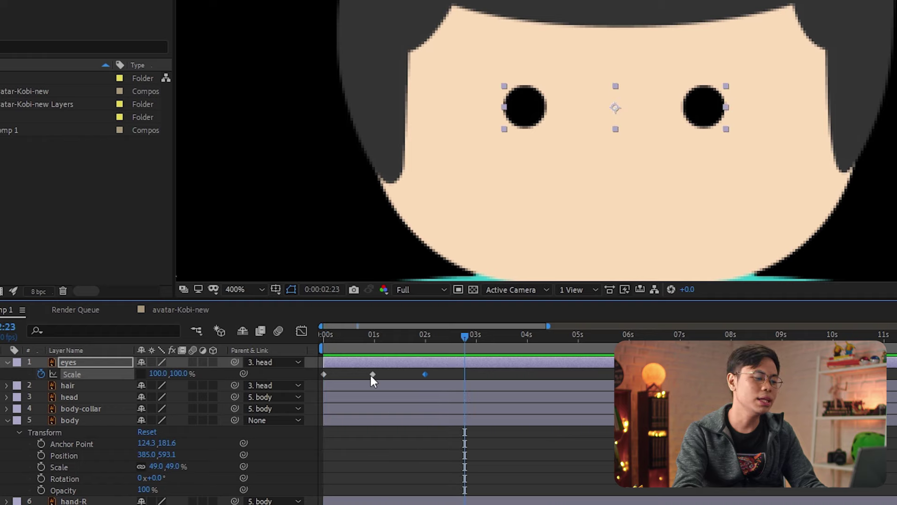
# Step: Speed up the blink by moving its second and third keyframes to about 0:00:00:11 and 0:00:00:20, and preview it
pyautogui.moveTo(371, 375); pyautogui.dragTo(349, 380)
pyautogui.moveTo(425, 376); pyautogui.dragTo(340, 360)
pyautogui.press('space')
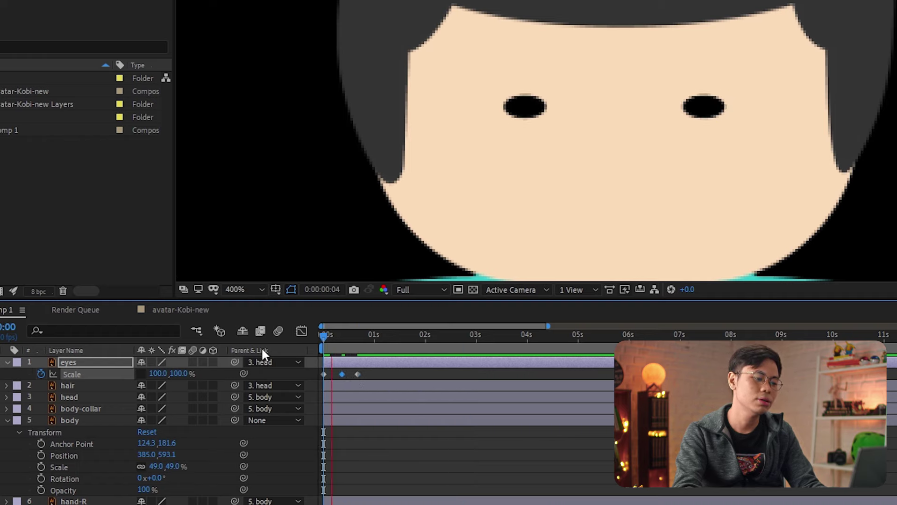
pyautogui.press('space')
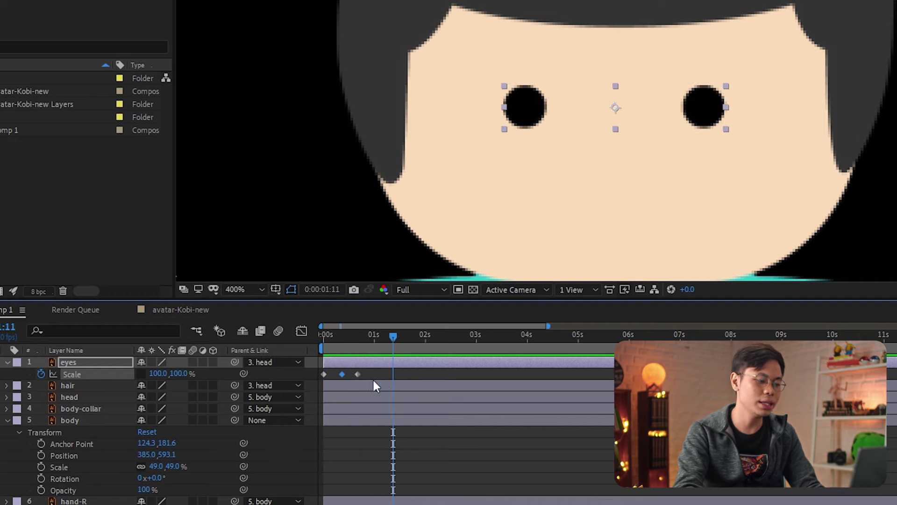
# Step: Copy the three blink keyframes and paste them at 0:00:01:11, 0:00:02:26 and about 0:00:04:17
pyautogui.moveTo(404, 369); pyautogui.dragTo(280, 393)
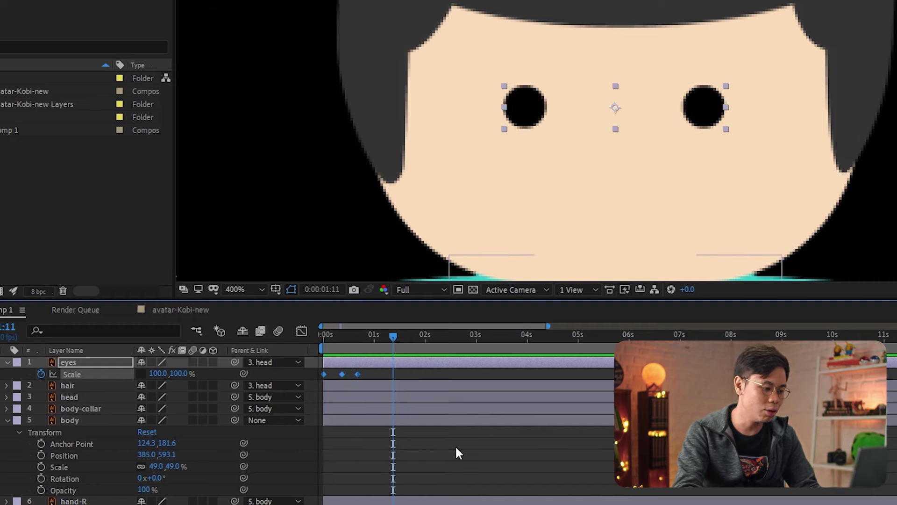
pyautogui.hotkey('ctrl', 'c')
pyautogui.hotkey('ctrl', 'v')
pyautogui.click(469, 342)
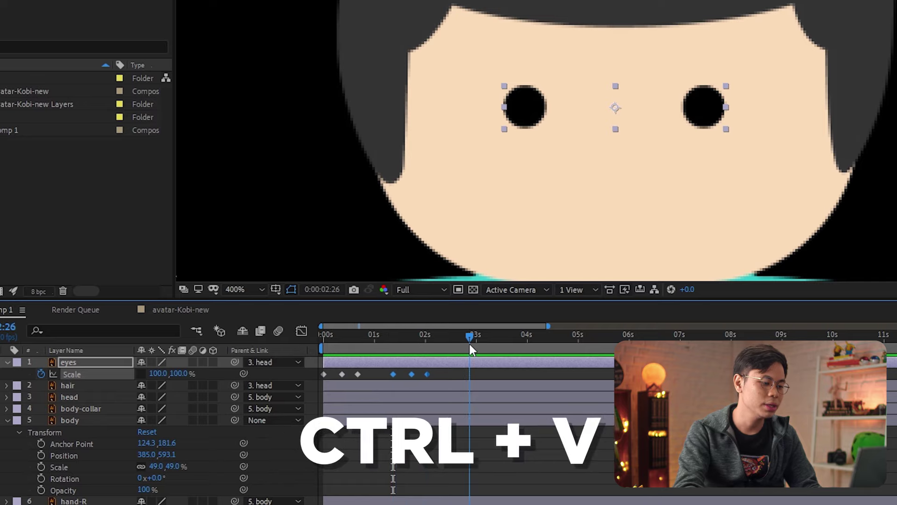
pyautogui.hotkey('ctrl', 'v')
pyautogui.click(556, 337)
pyautogui.hotkey('ctrl', 'v')
# Step: Play the last pasted blink from 0:00:04:16 and deselect its keyframes
pyautogui.click(574, 335)
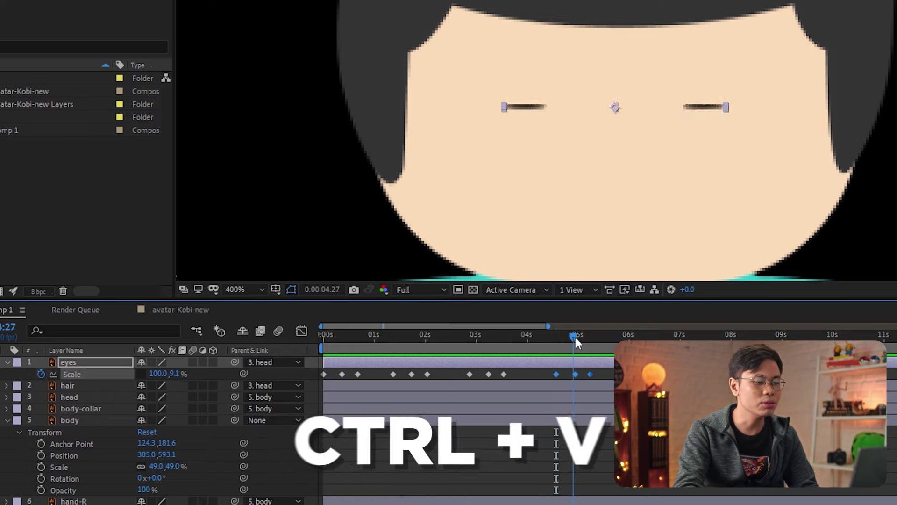
pyautogui.click(554, 337)
pyautogui.press('space')
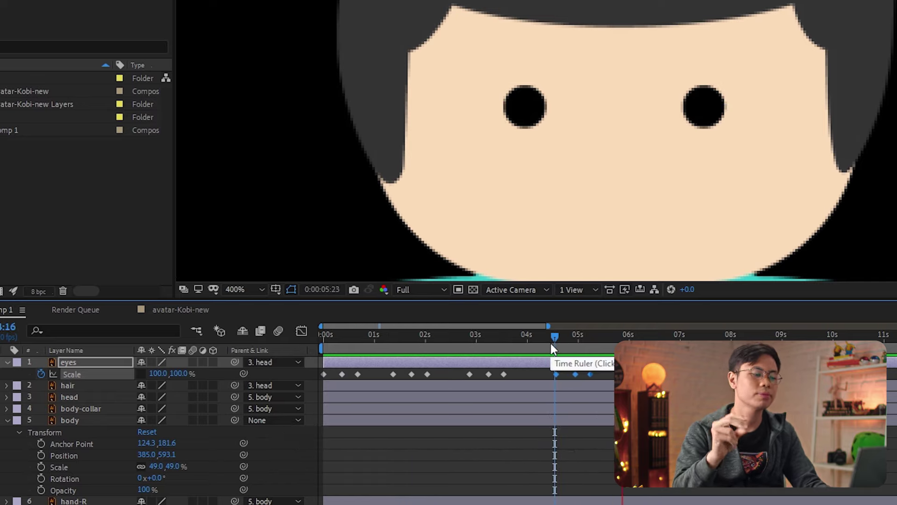
pyautogui.press('space')
pyautogui.click(335, 421)
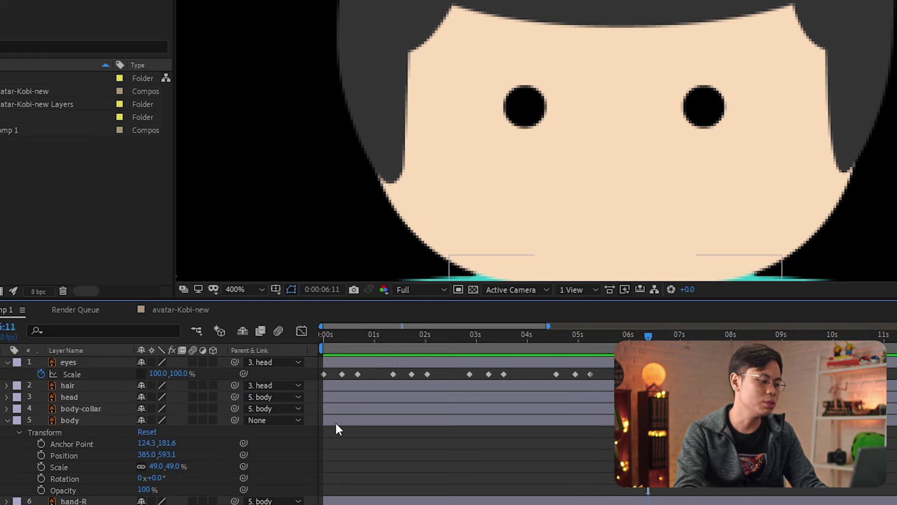
# Step: Select the hair layer, show only its Opacity property and try out the opacity value, leaving it at 100%
pyautogui.click(70, 488)
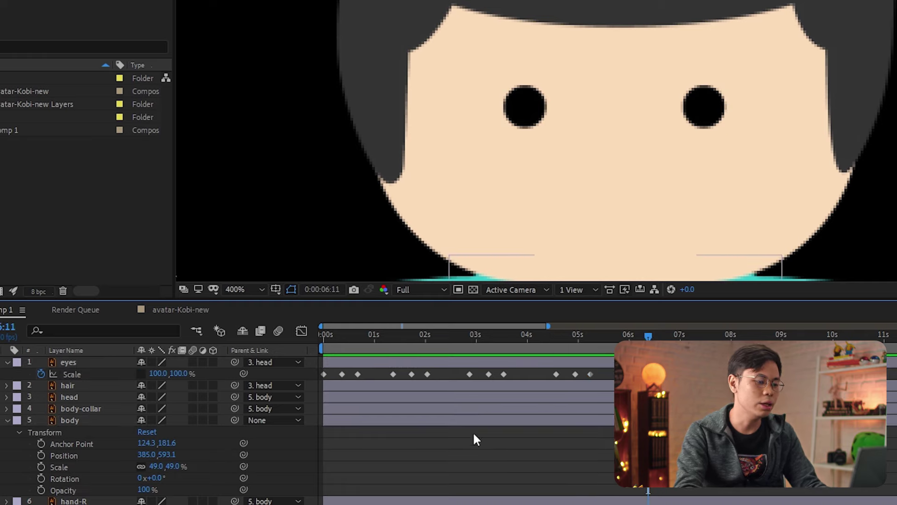
pyautogui.click(473, 470)
pyautogui.click(570, 193)
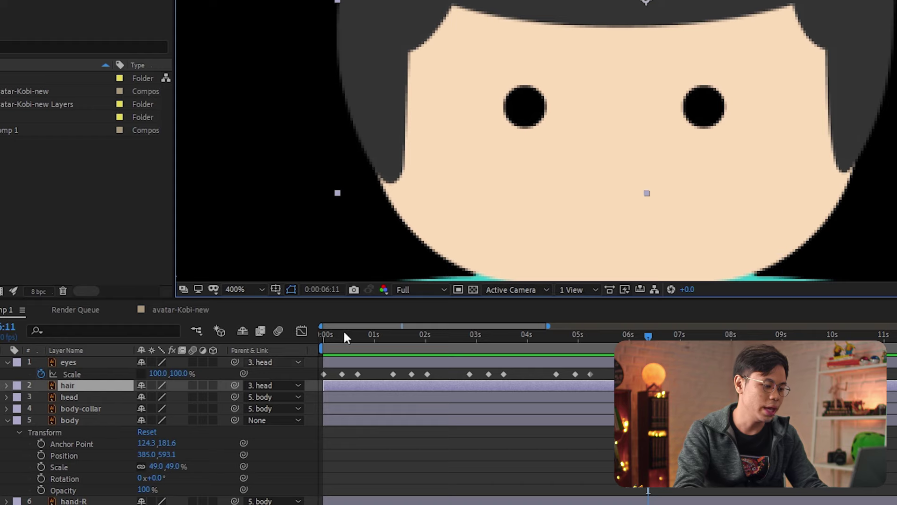
pyautogui.press('t')
pyautogui.scroll(1, 477, 169)
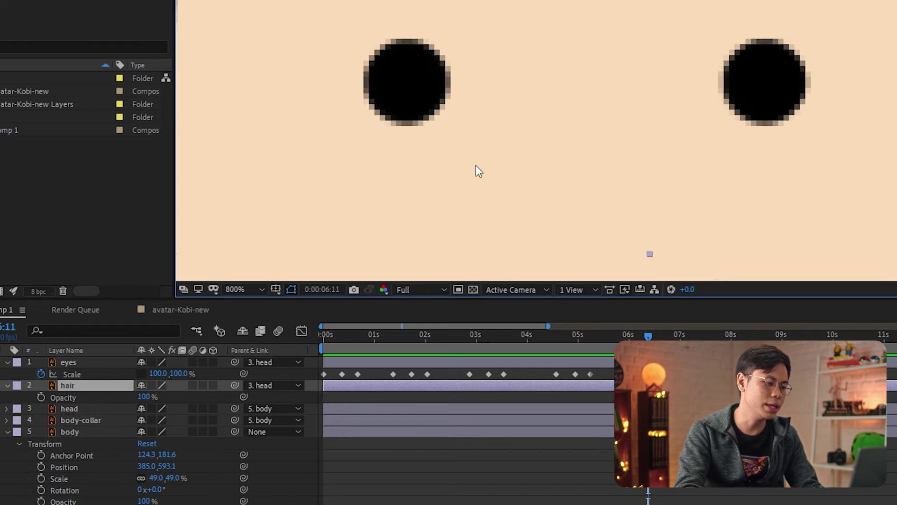
pyautogui.scroll(-3, 704, 106)
pyautogui.scroll(1, 646, 42)
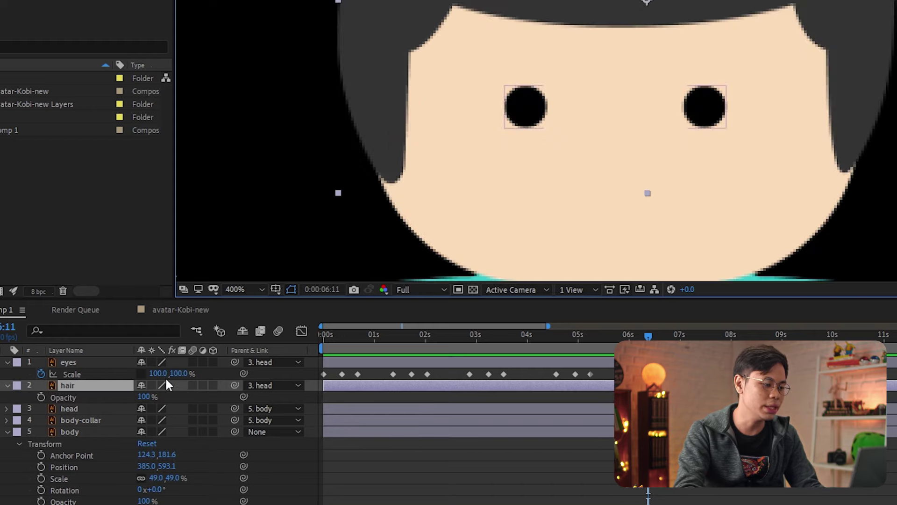
pyautogui.moveTo(144, 396)
pyautogui.mouseDown()
pyautogui.moveTo(112, 396)
pyautogui.moveTo(154, 395)
pyautogui.mouseUp()
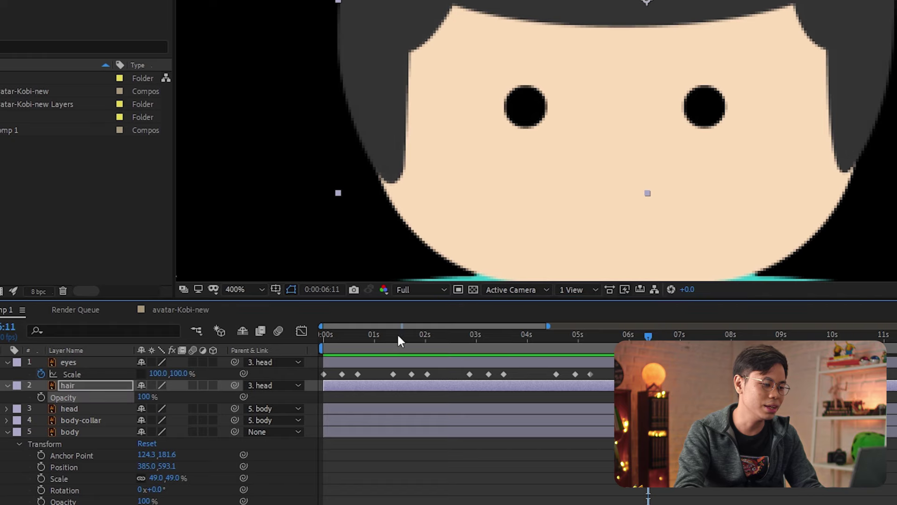
# Step: Keyframe the hair's opacity at 0:00:00:00 and lower it to 2% at 0:00:00:29
pyautogui.moveTo(397, 333); pyautogui.dragTo(211, 349)
pyautogui.click(42, 398)
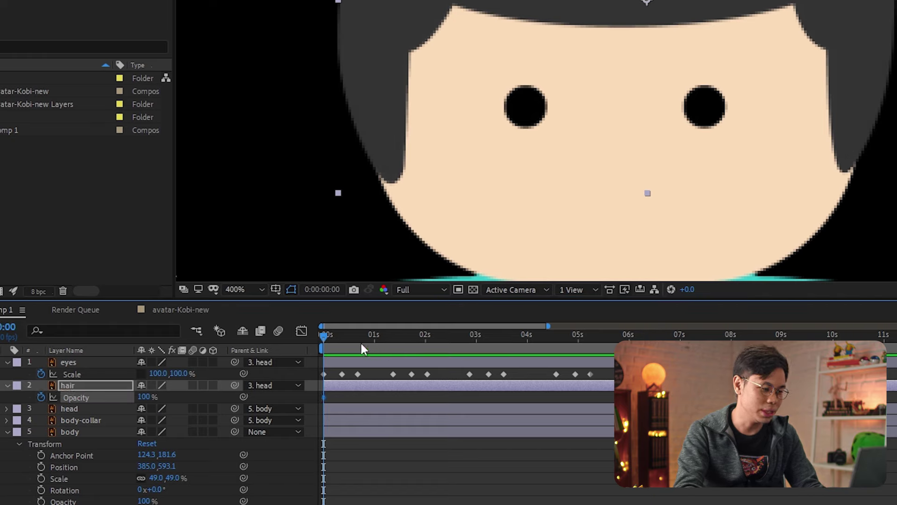
pyautogui.moveTo(364, 336); pyautogui.dragTo(373, 338)
pyautogui.moveTo(144, 397); pyautogui.dragTo(51, 397)
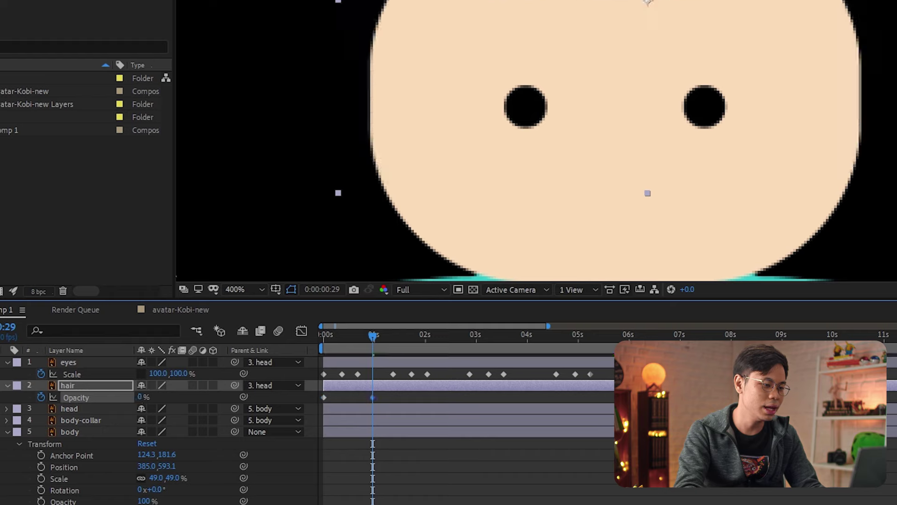
# Step: Play the hair's opacity fade from the start of the composition
pyautogui.press('space')
pyautogui.press('Home')
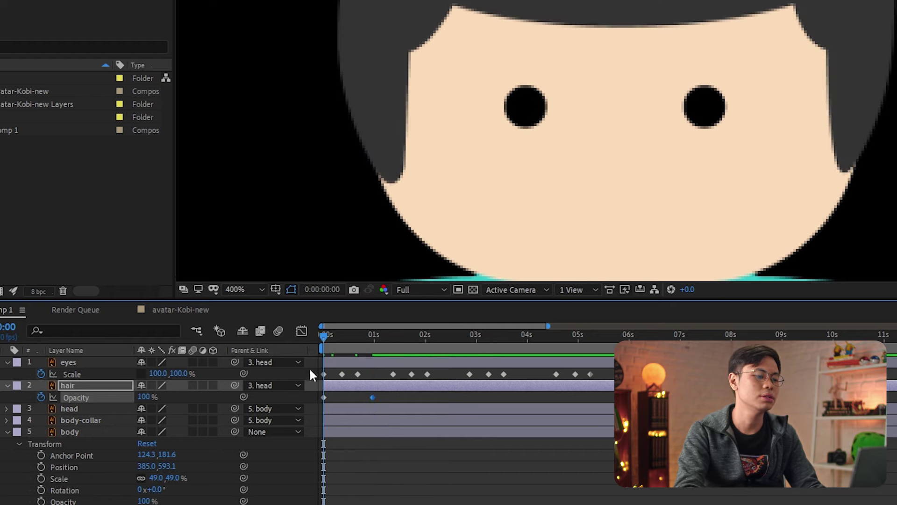
pyautogui.press('space')
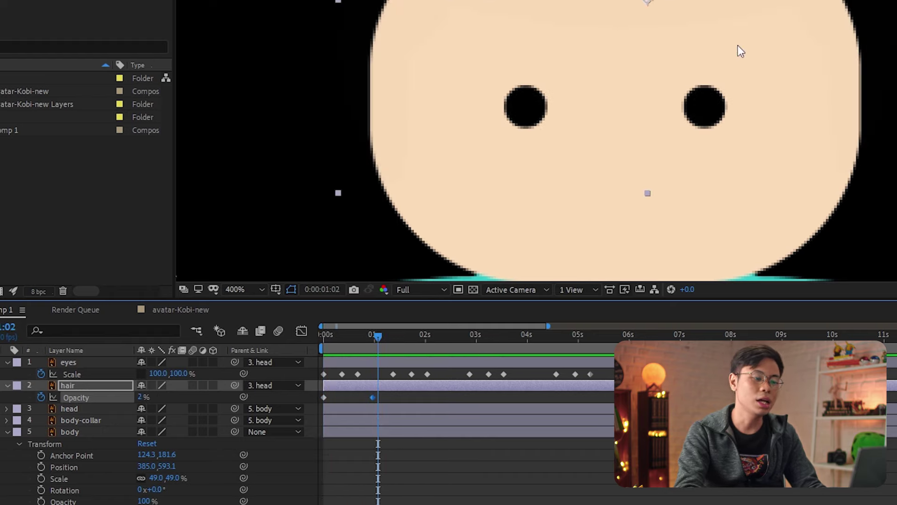
# Step: Copy the hair's two opacity keyframes and paste them onto the head layer at 0:00:00:00
pyautogui.scroll(-4, 737, 47)
pyautogui.click(442, 432)
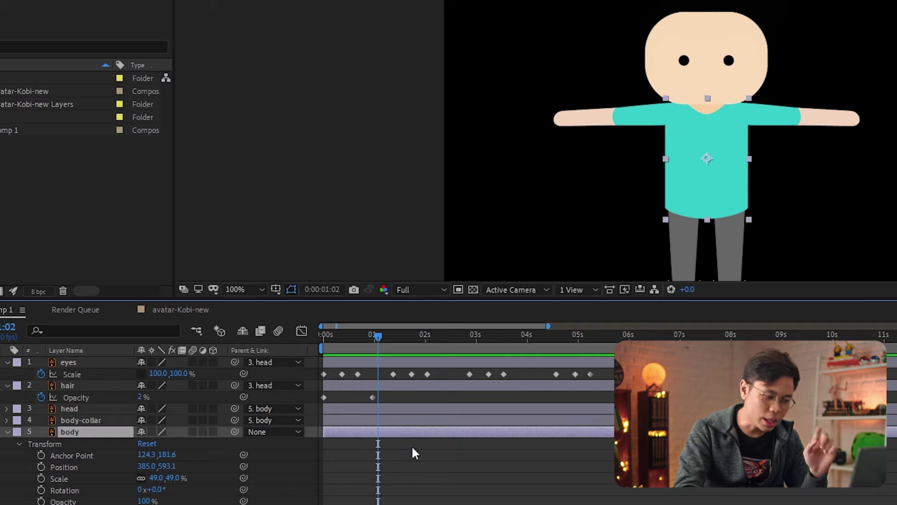
pyautogui.press('Home')
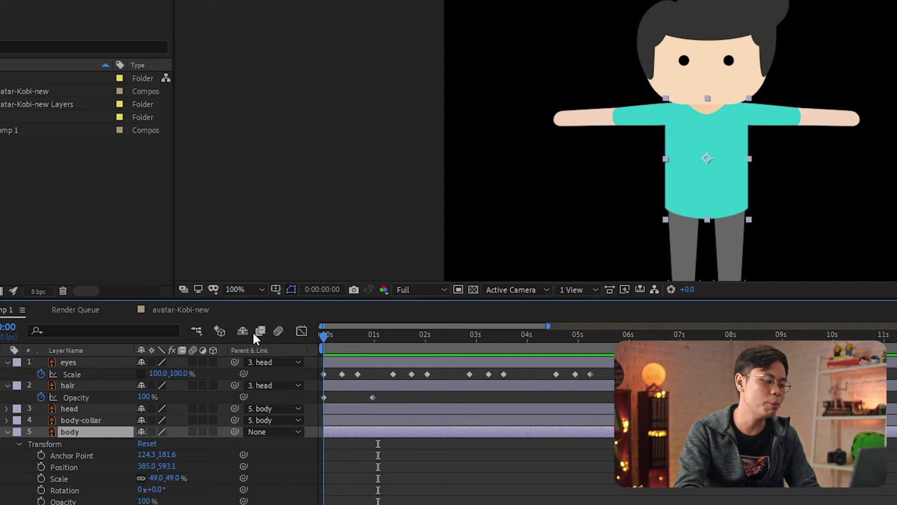
pyautogui.click(239, 396)
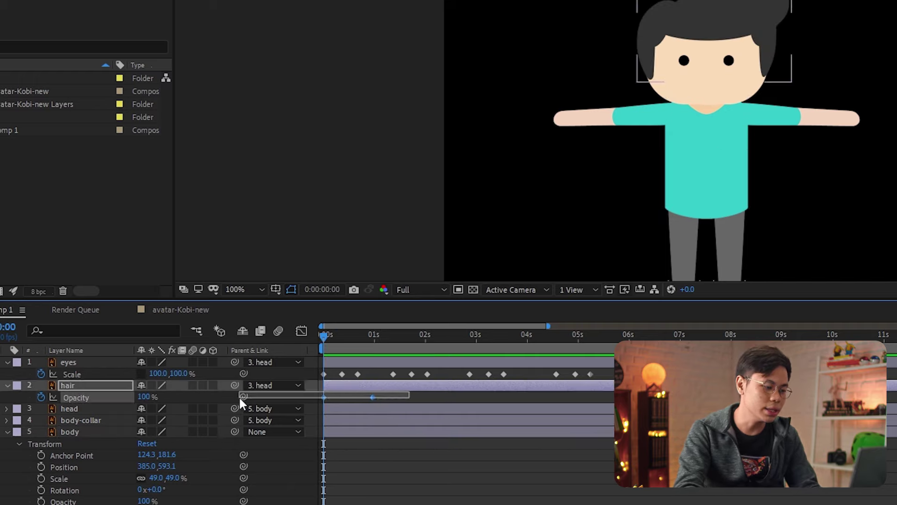
pyautogui.click(343, 409)
pyautogui.hotkey('ctrl', 'v')
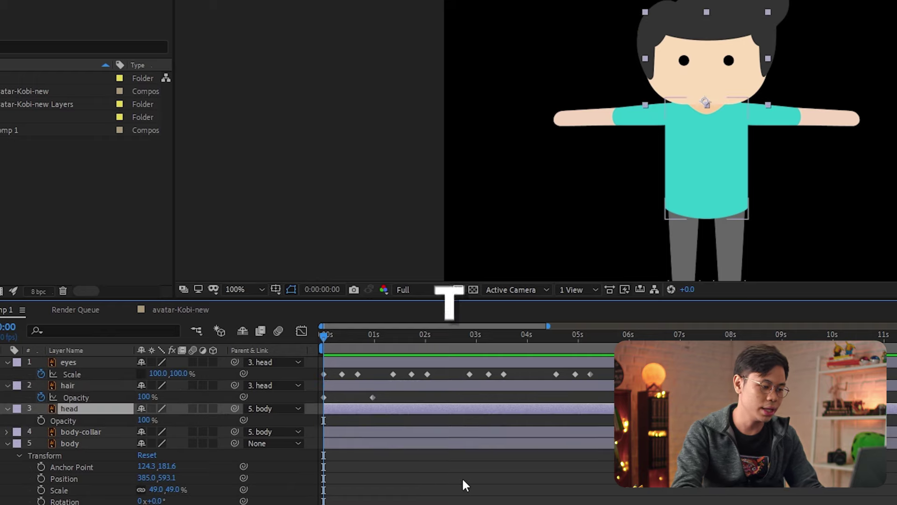
pyautogui.click(389, 456)
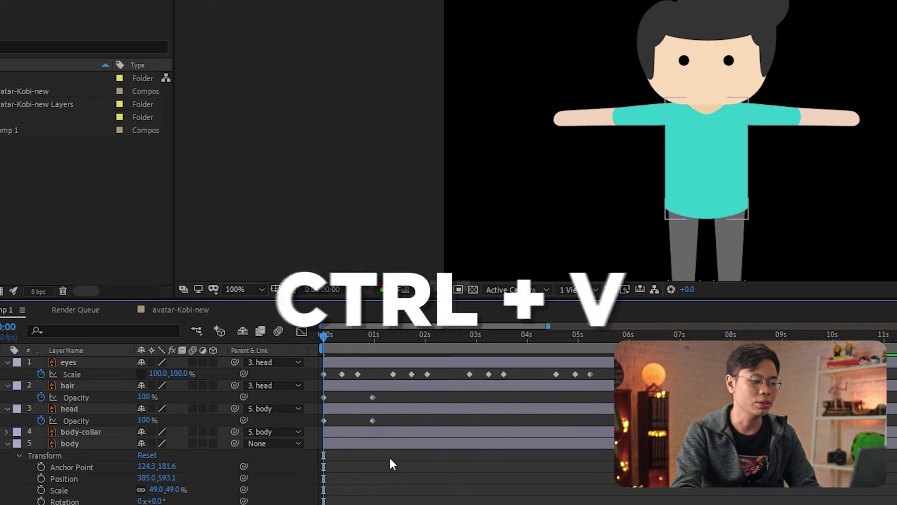
# Step: Paste the same opacity keyframes at 0:00:00:00 onto the body-collar, body, hand-R, hand-L, legs-R, legs-L and shadow layers, then deselect them
pyautogui.click(344, 433)
pyautogui.hotkey('ctrl', 'v')
pyautogui.click(345, 458)
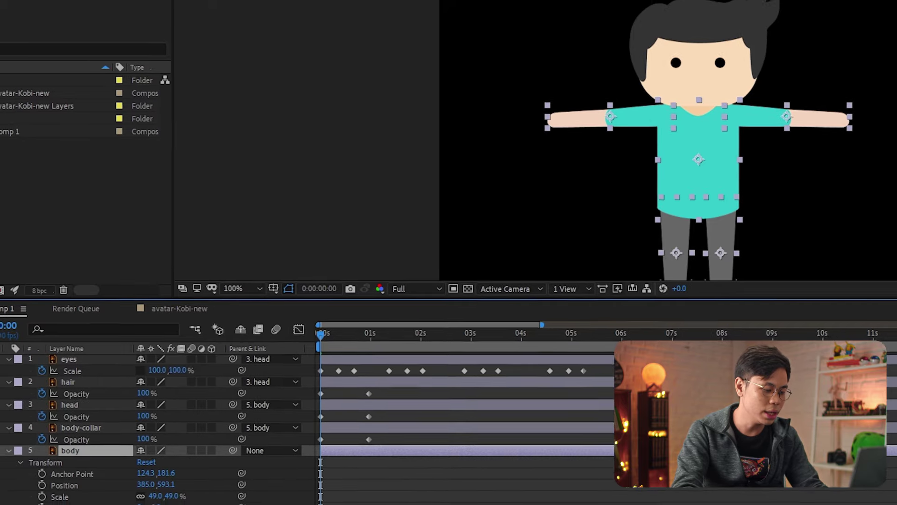
pyautogui.hotkey('ctrl', 'v')
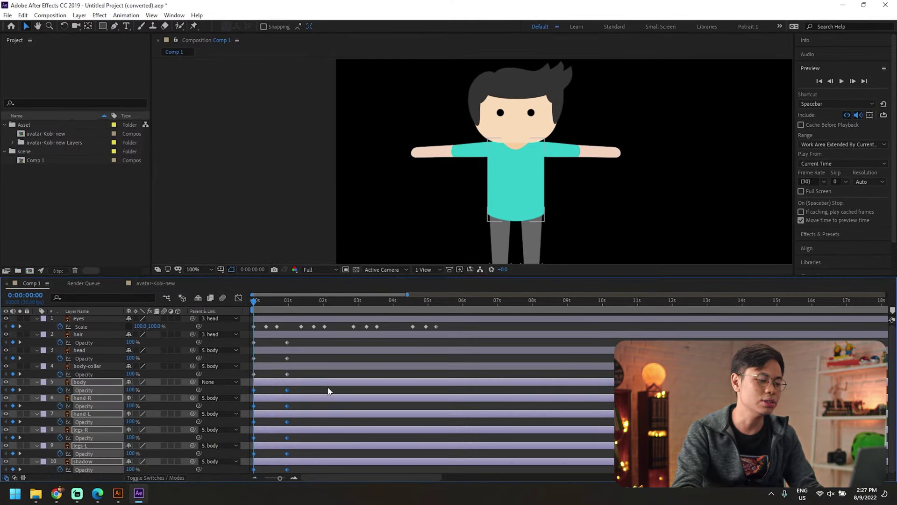
pyautogui.click(328, 391)
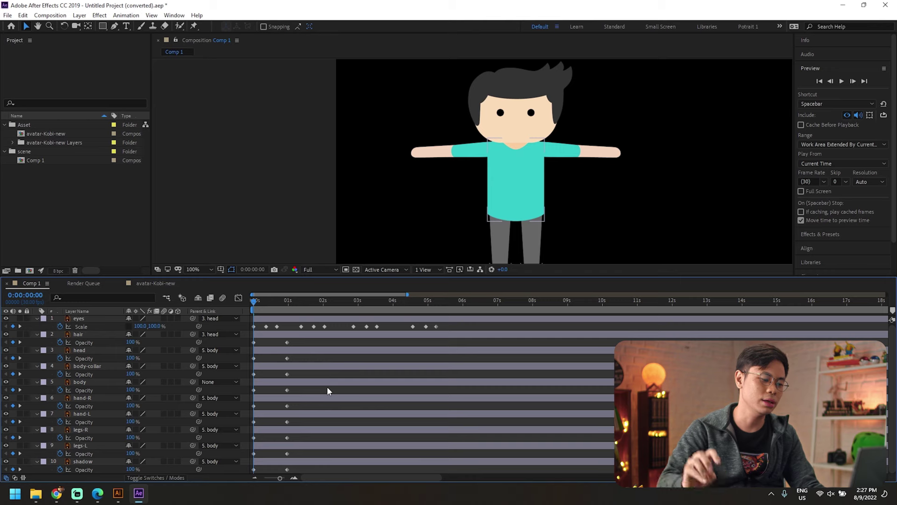
# Step: Play the whole avatar's opacity fade from the start of the composition and stop after the last fade keyframes
pyautogui.press('space')
pyautogui.press('space')
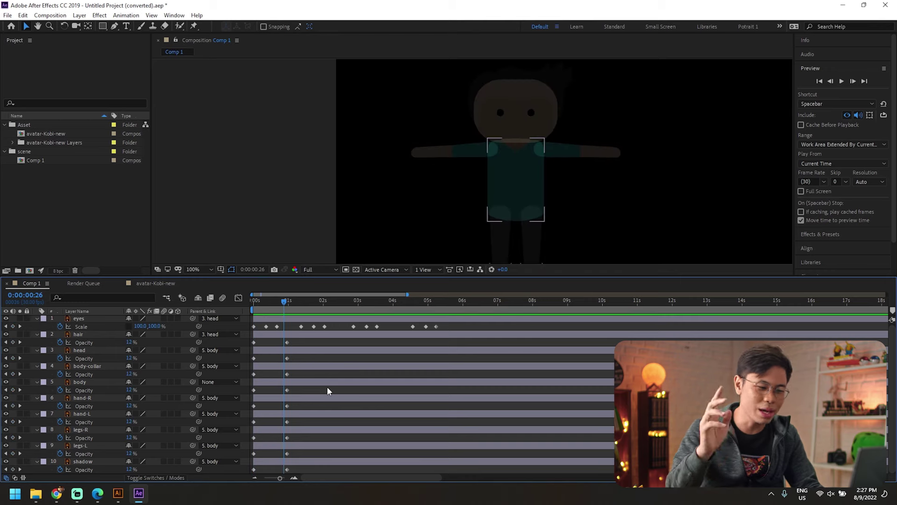
pyautogui.press('space')
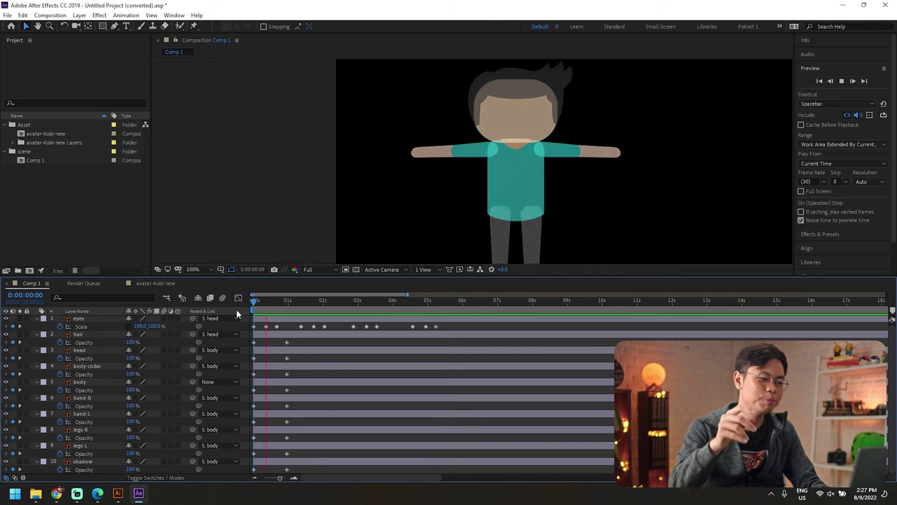
pyautogui.press('space')
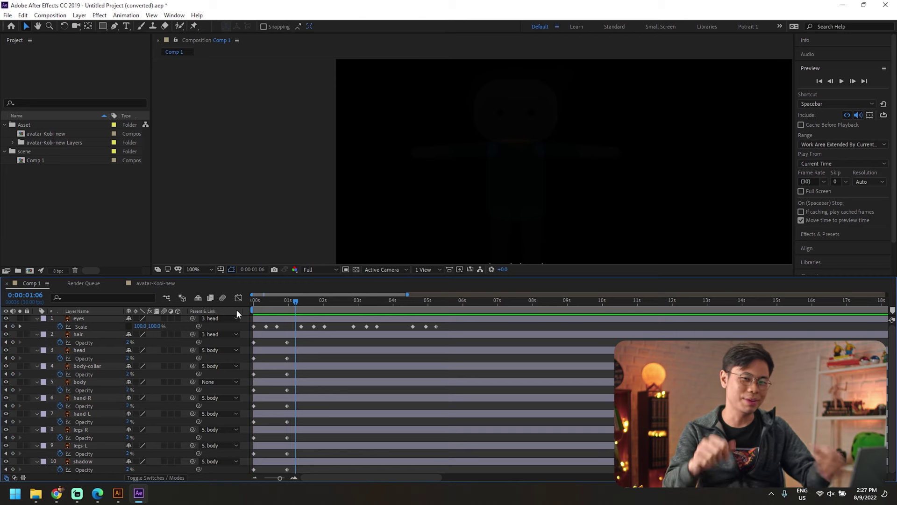